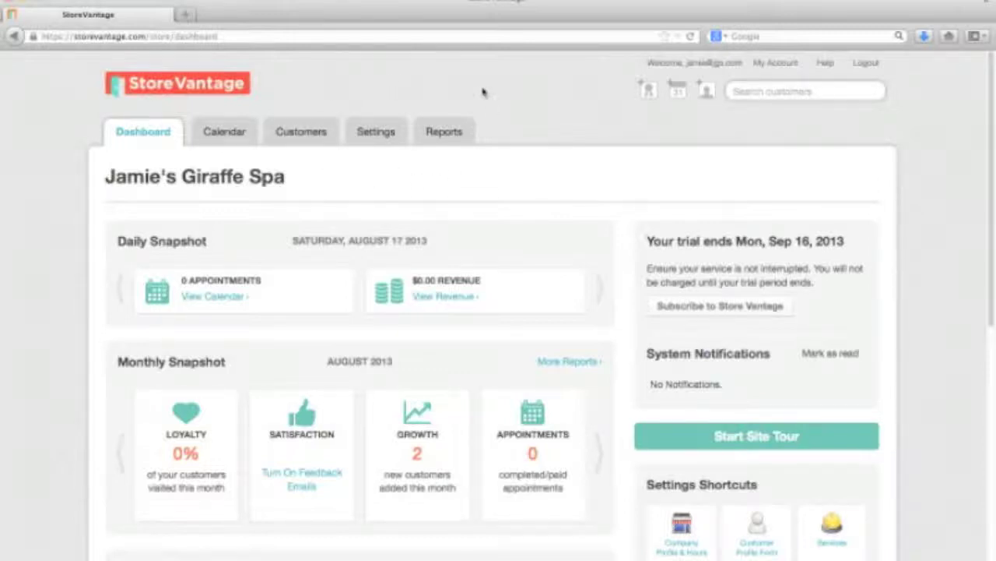
Step: Go from the dashboard's Settings tab to the Online Booking settings page
{"action": "left_click", "coordinate": [377, 134]}
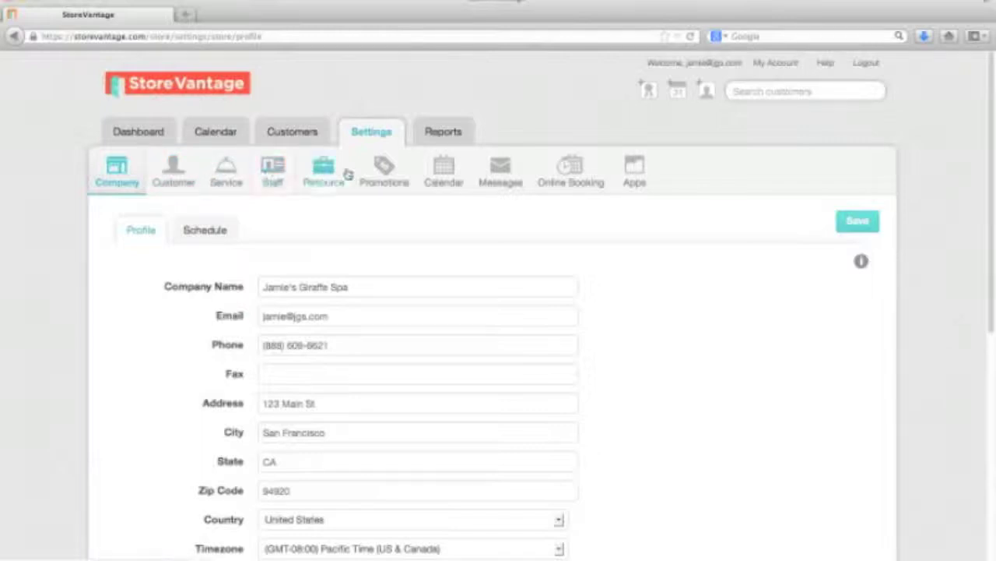
{"action": "left_click", "coordinate": [576, 177]}
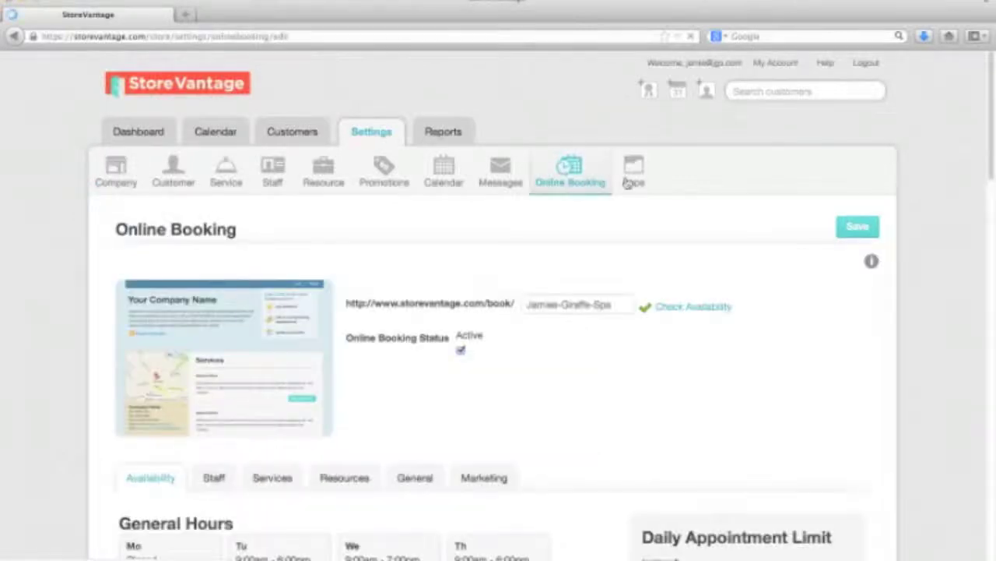
Step: Review Availability: General Hours with Monday closed, 10 appointments daily and 1 at a time
{"action": "left_click_drag", "start_coordinate": [991, 138], "coordinate": [994, 195]}
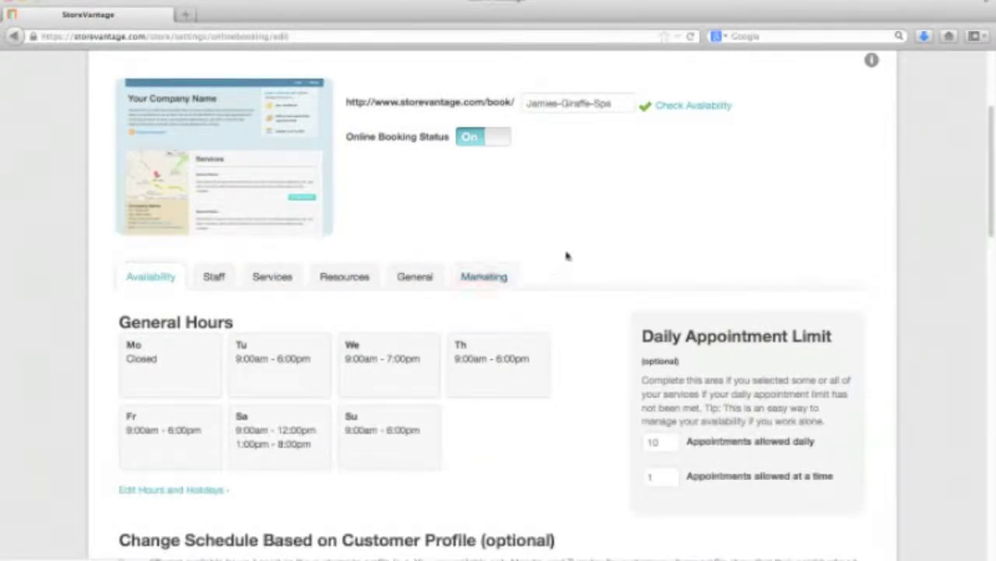
{"action": "scroll", "coordinate": [573, 255], "scroll_direction": "down", "scroll_amount": 1}
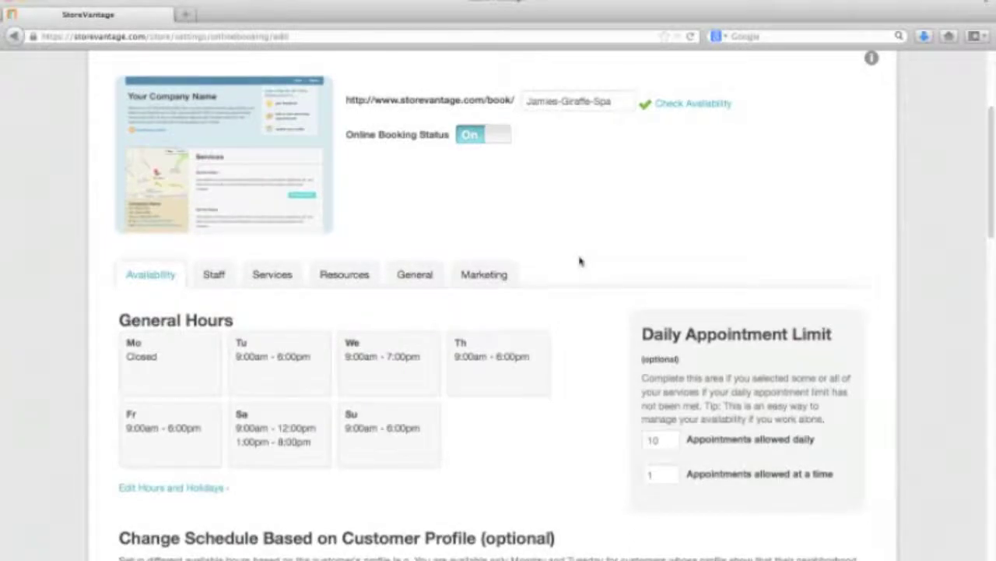
{"action": "scroll", "coordinate": [580, 311], "scroll_direction": "down", "scroll_amount": 1}
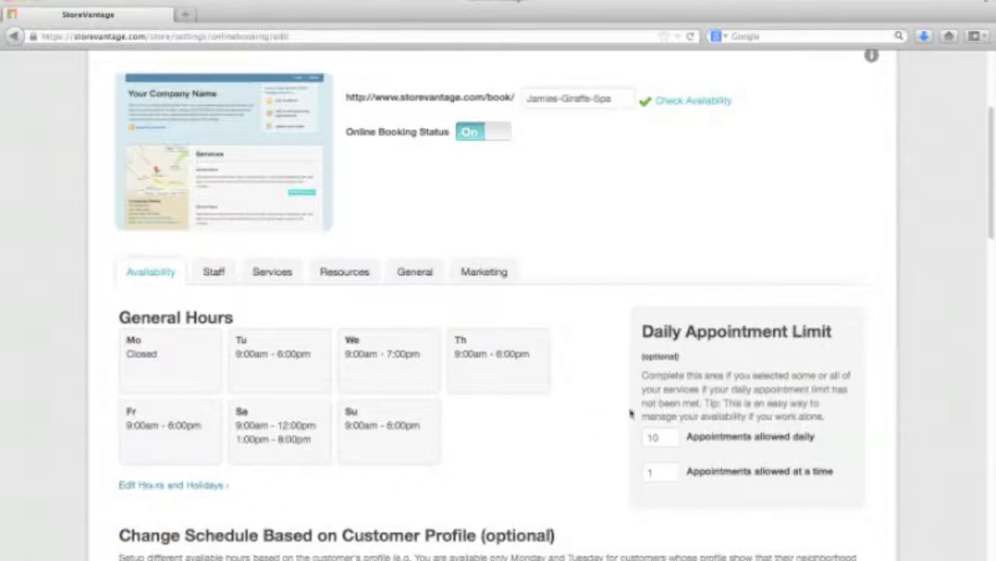
{"action": "left_click_drag", "start_coordinate": [994, 208], "coordinate": [994, 269]}
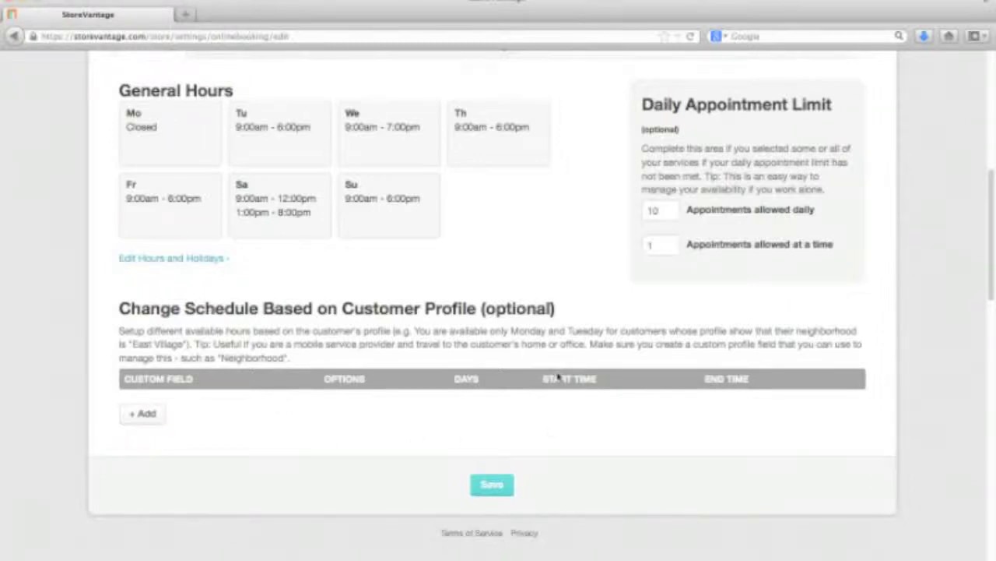
{"action": "scroll", "coordinate": [557, 376], "scroll_direction": "down", "scroll_amount": 1}
{"action": "scroll", "coordinate": [558, 376], "scroll_direction": "up", "scroll_amount": 3}
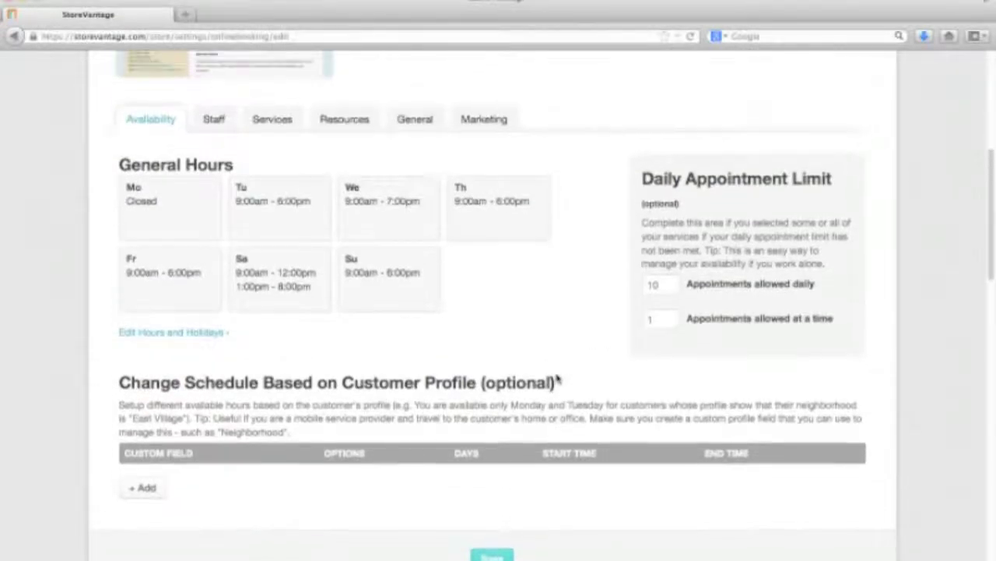
{"action": "scroll", "coordinate": [557, 377], "scroll_direction": "up", "scroll_amount": 5}
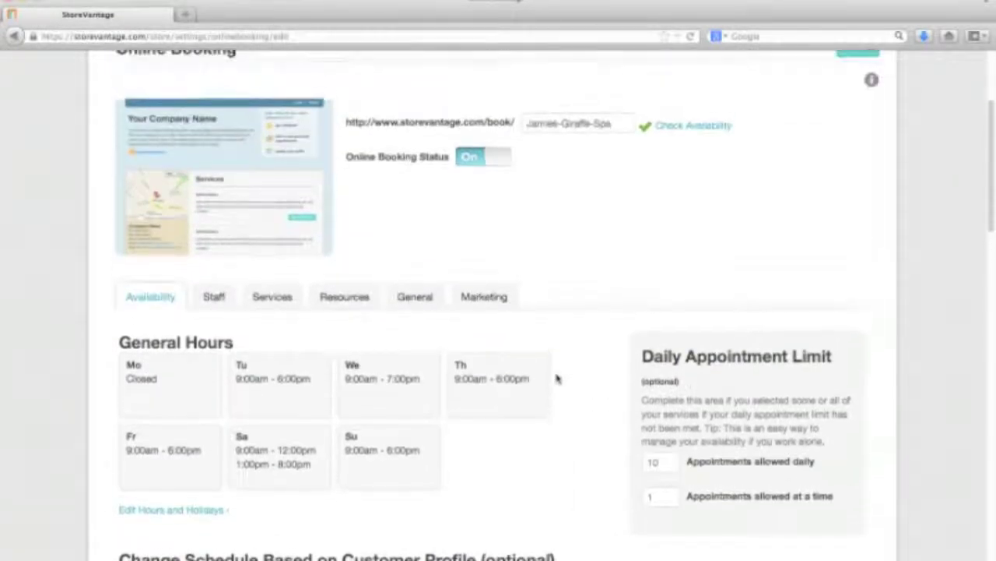
{"action": "scroll", "coordinate": [557, 377], "scroll_direction": "up", "scroll_amount": 1}
{"action": "scroll", "coordinate": [557, 378], "scroll_direction": "down", "scroll_amount": 2}
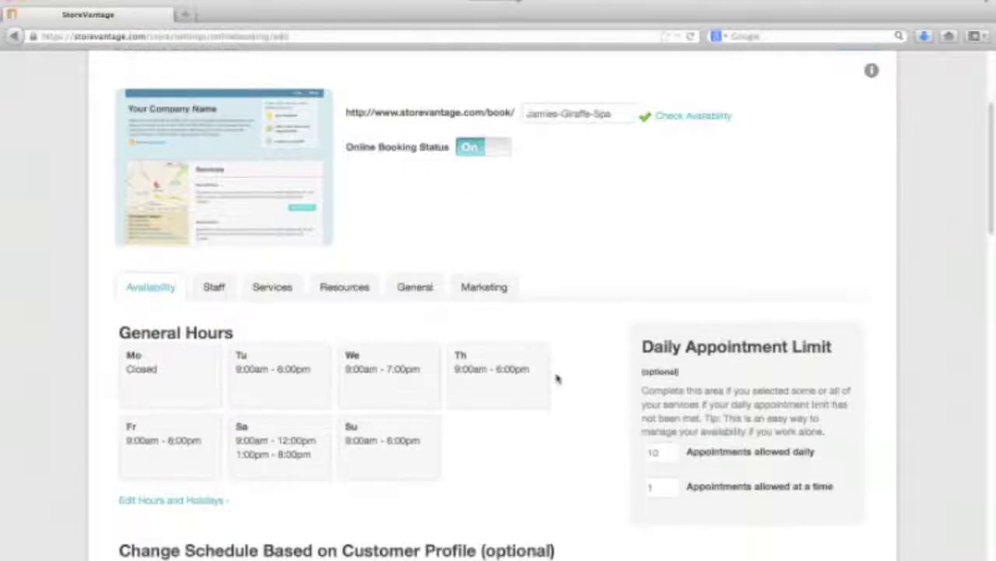
Step: Review each staff member's qualifications and working hours on the Staff tab
{"action": "left_click", "coordinate": [215, 290]}
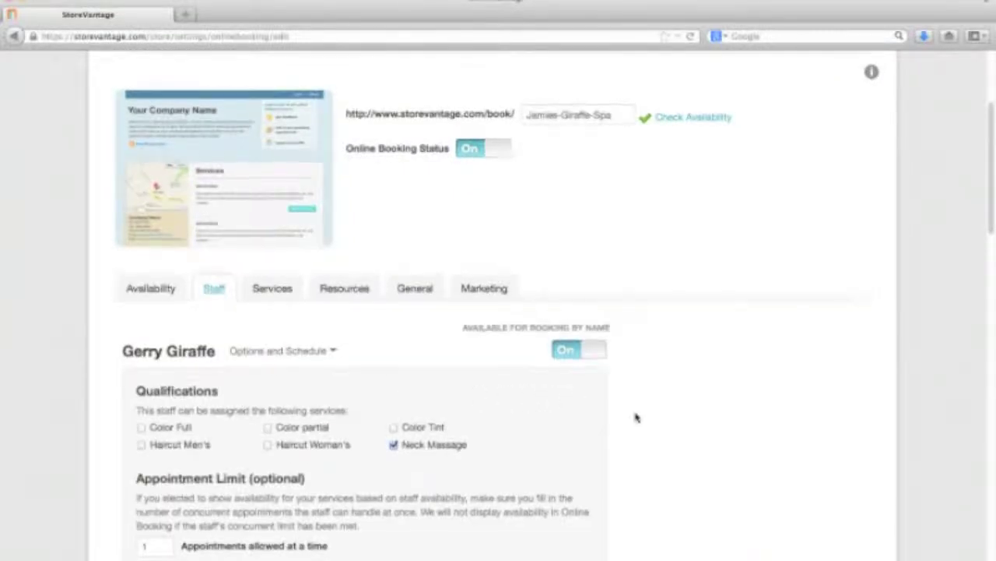
{"action": "scroll", "coordinate": [636, 418], "scroll_direction": "down", "scroll_amount": 3}
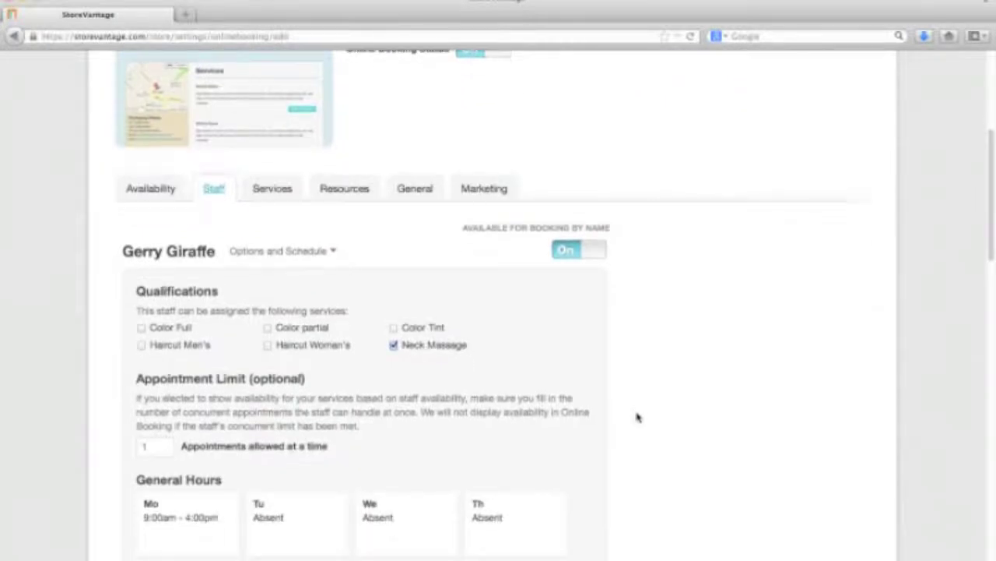
{"action": "scroll", "coordinate": [638, 417], "scroll_direction": "down", "scroll_amount": 3}
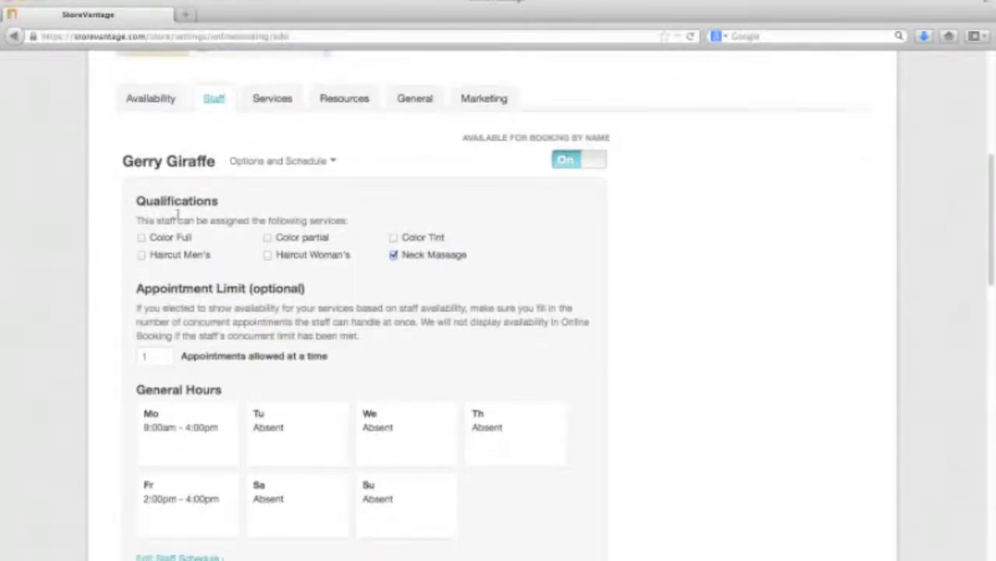
{"action": "scroll", "coordinate": [837, 368], "scroll_direction": "down", "scroll_amount": 5}
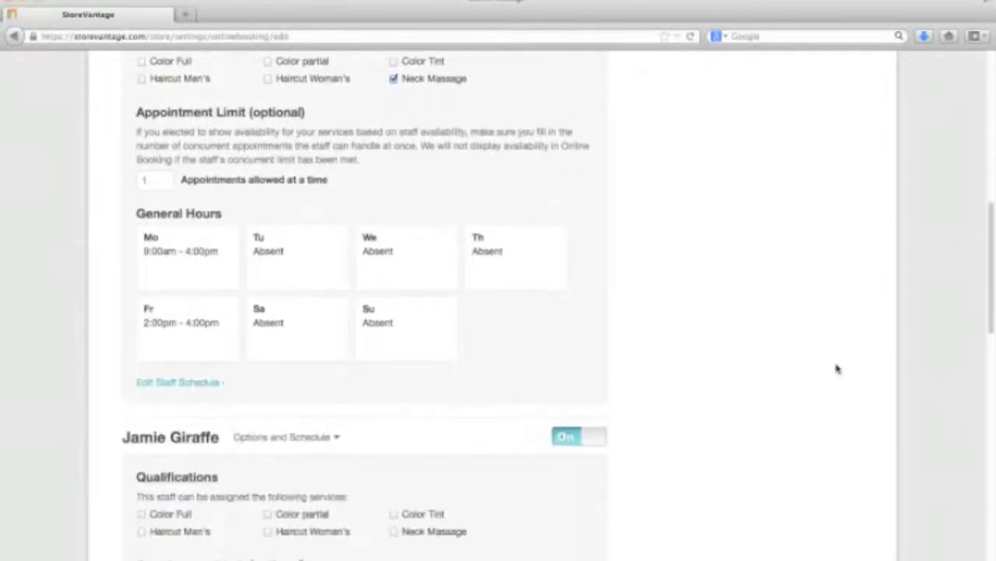
{"action": "scroll", "coordinate": [838, 368], "scroll_direction": "down", "scroll_amount": 2}
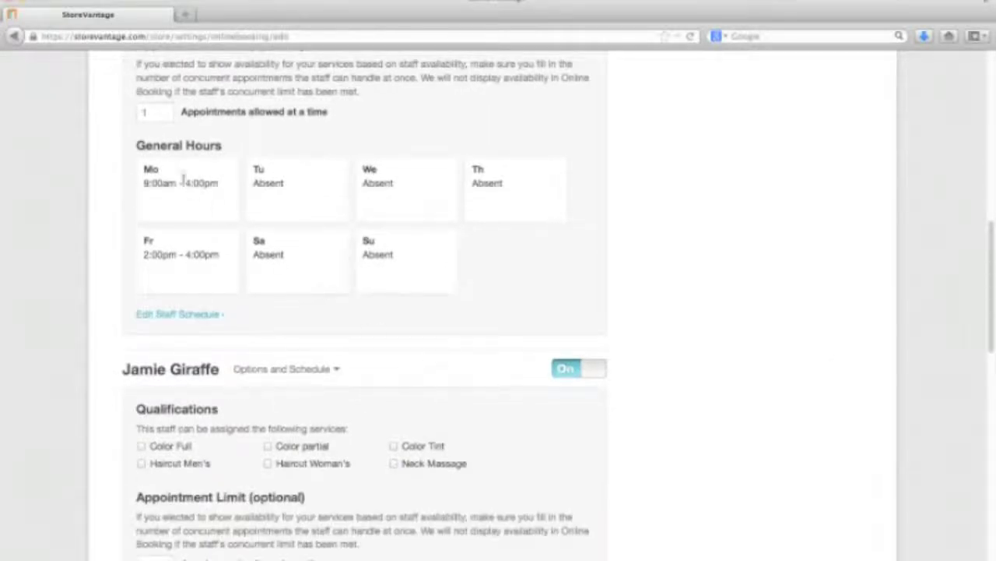
{"action": "scroll", "coordinate": [674, 412], "scroll_direction": "down", "scroll_amount": 6}
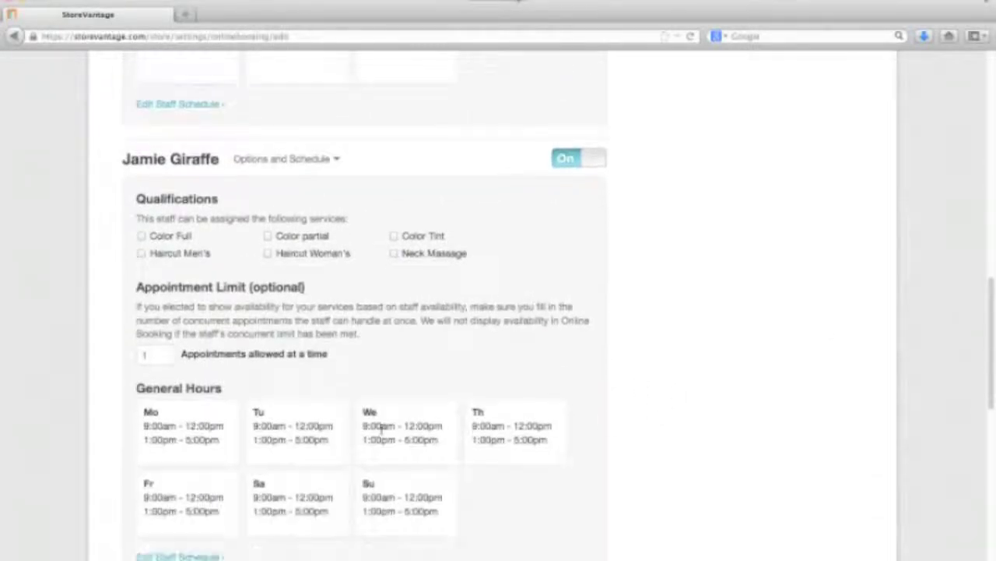
{"action": "scroll", "coordinate": [651, 436], "scroll_direction": "up", "scroll_amount": 9}
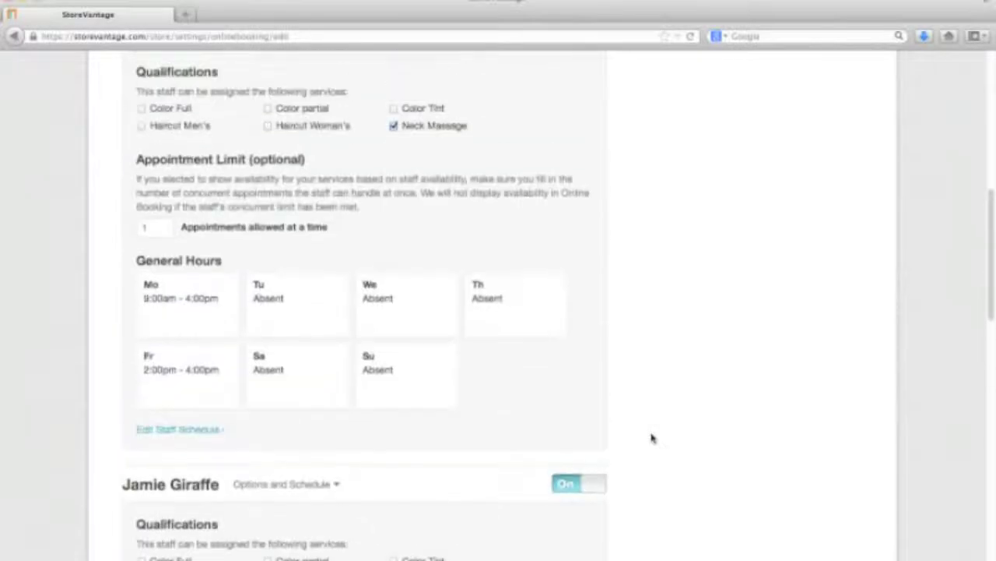
{"action": "scroll", "coordinate": [651, 436], "scroll_direction": "up", "scroll_amount": 10}
{"action": "left_click", "coordinate": [271, 347]}
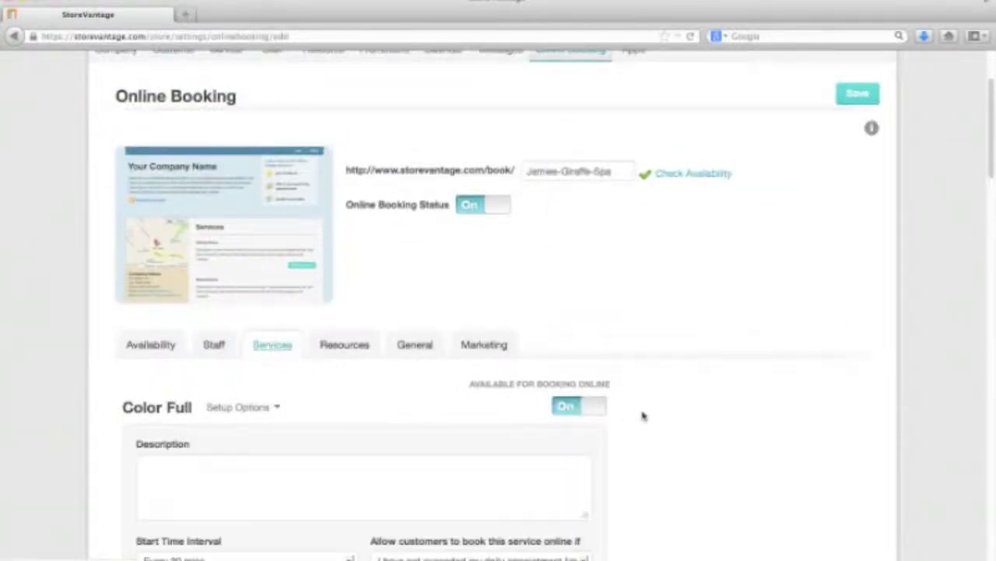
Step: Change Color Full's start time interval from Every 30 mins to Every 1 hour
{"action": "scroll", "coordinate": [774, 433], "scroll_direction": "down", "scroll_amount": 6}
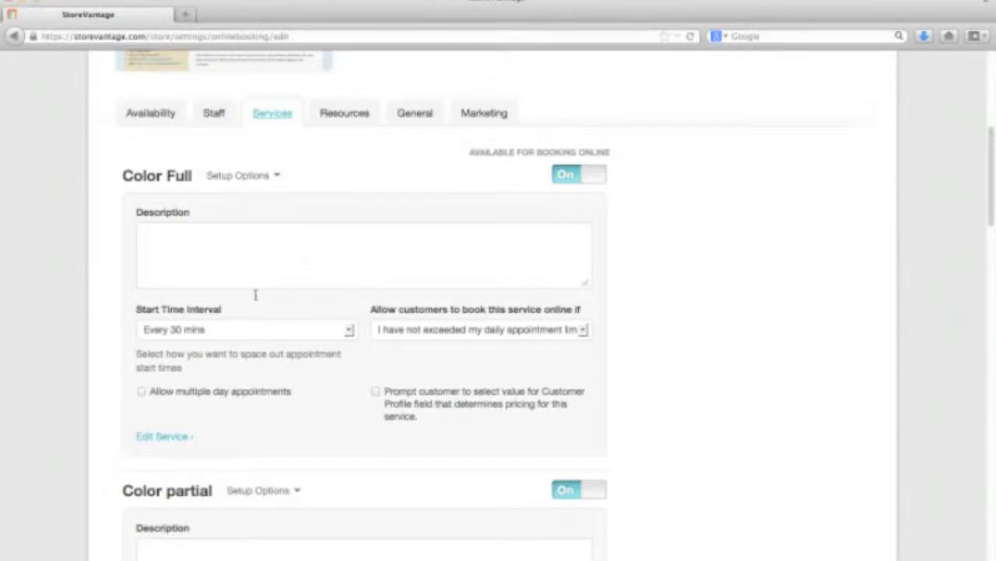
{"action": "left_click", "coordinate": [362, 273]}
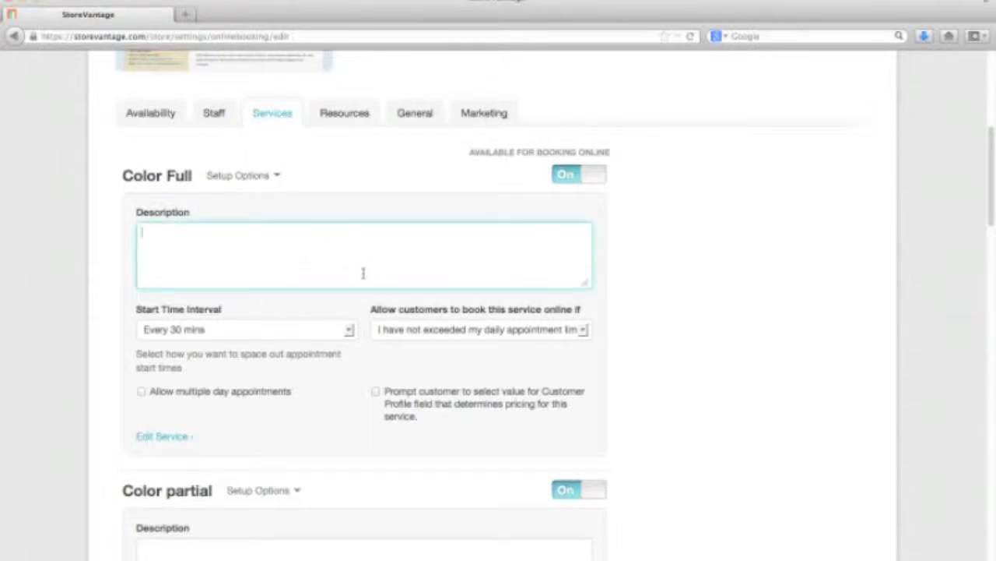
{"action": "left_click", "coordinate": [350, 330]}
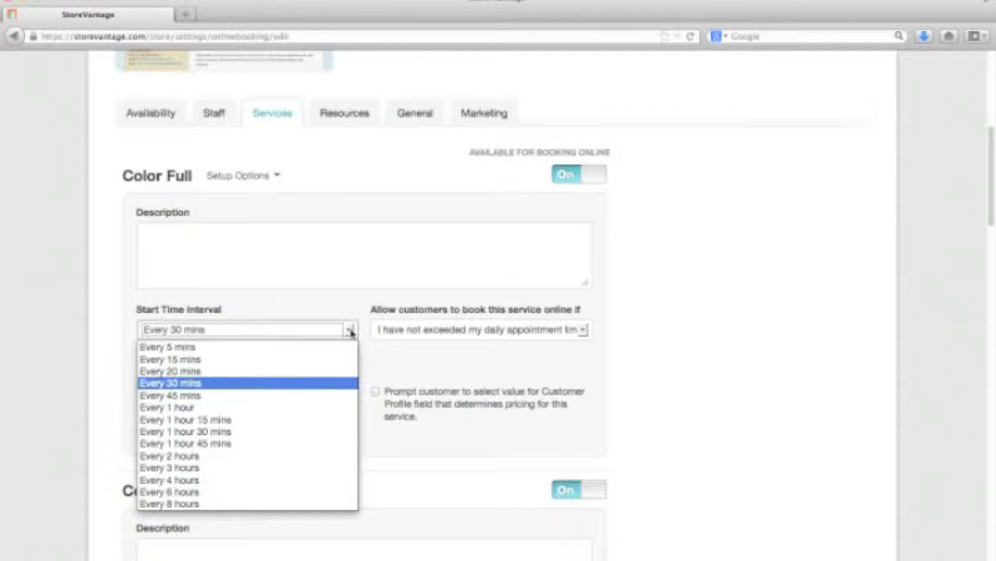
{"action": "left_click", "coordinate": [234, 383]}
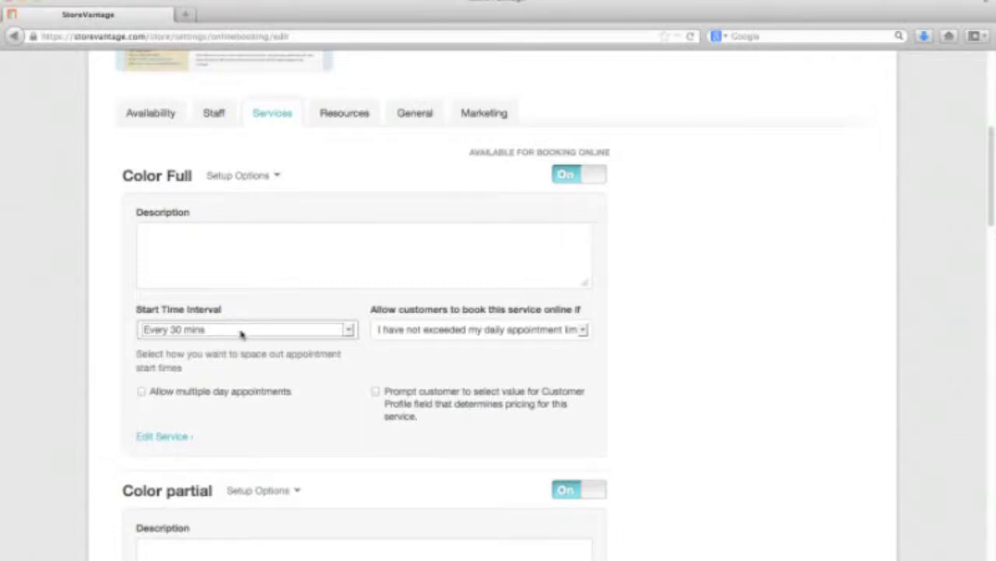
{"action": "left_click", "coordinate": [240, 332]}
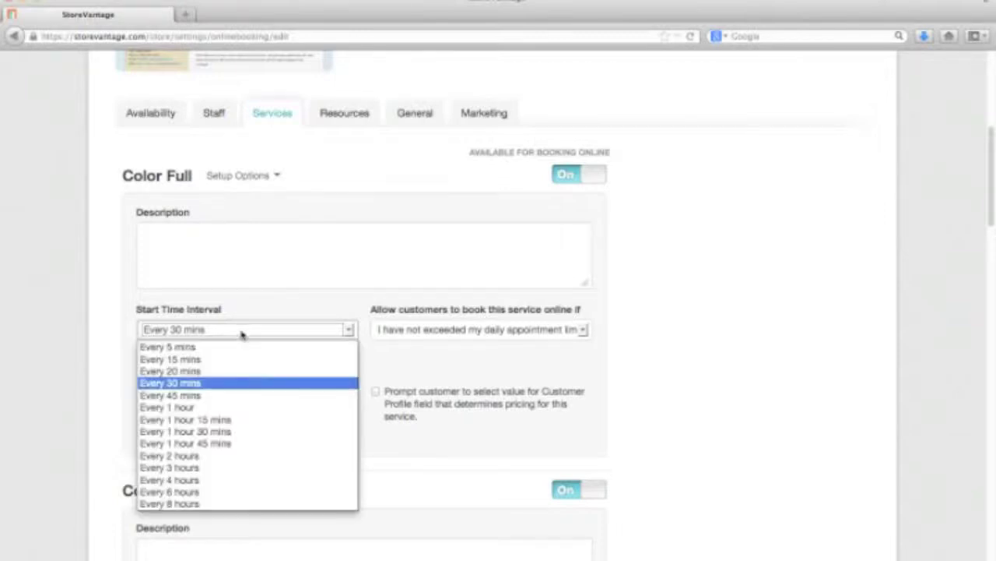
{"action": "left_click", "coordinate": [246, 411]}
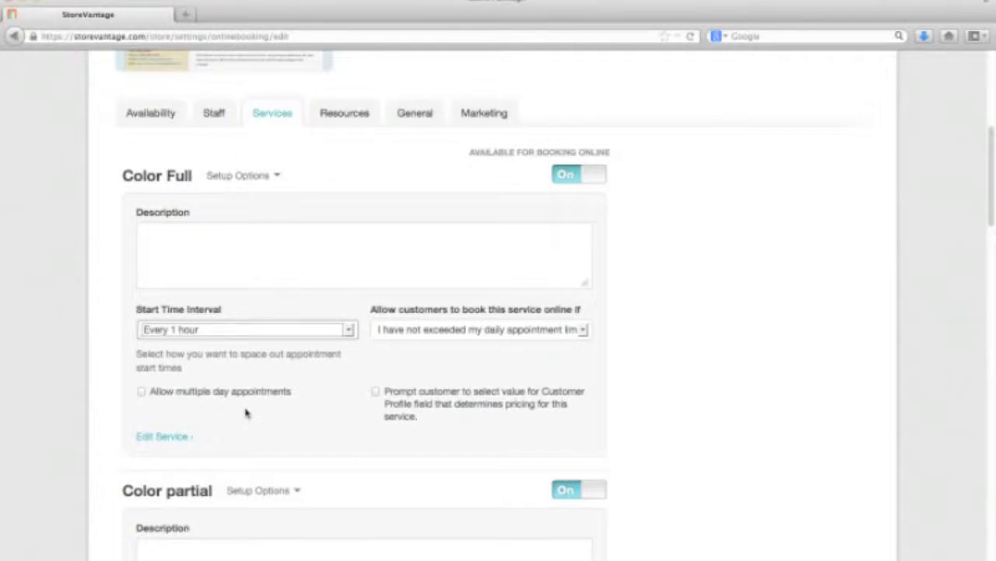
{"action": "scroll", "coordinate": [716, 289], "scroll_direction": "up", "scroll_amount": 2}
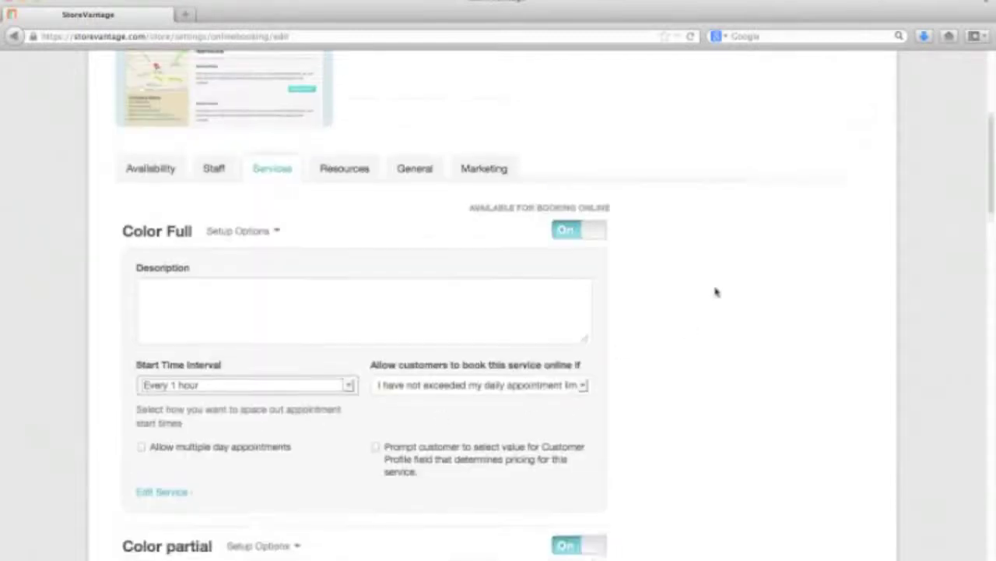
Step: Check Color partial's start time interval choices, keeping Every 30 mins
{"action": "scroll", "coordinate": [717, 290], "scroll_direction": "down", "scroll_amount": 4}
{"action": "scroll", "coordinate": [714, 290], "scroll_direction": "down", "scroll_amount": 5}
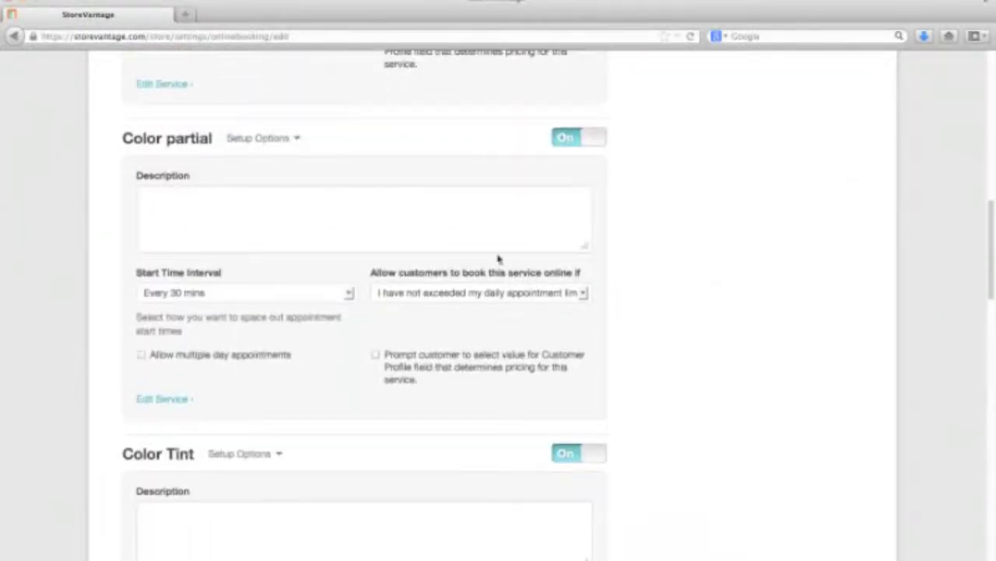
{"action": "left_click", "coordinate": [257, 293]}
{"action": "left_click", "coordinate": [716, 304]}
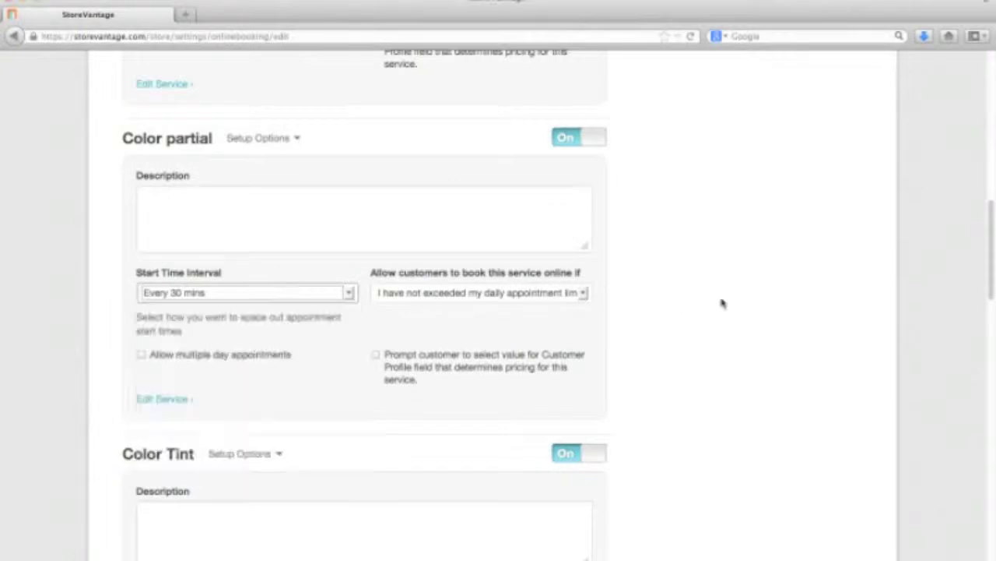
Step: Set Color Tint's online booking condition to Staff Availability
{"action": "scroll", "coordinate": [643, 385], "scroll_direction": "down", "scroll_amount": 1}
{"action": "scroll", "coordinate": [643, 384], "scroll_direction": "down", "scroll_amount": 4}
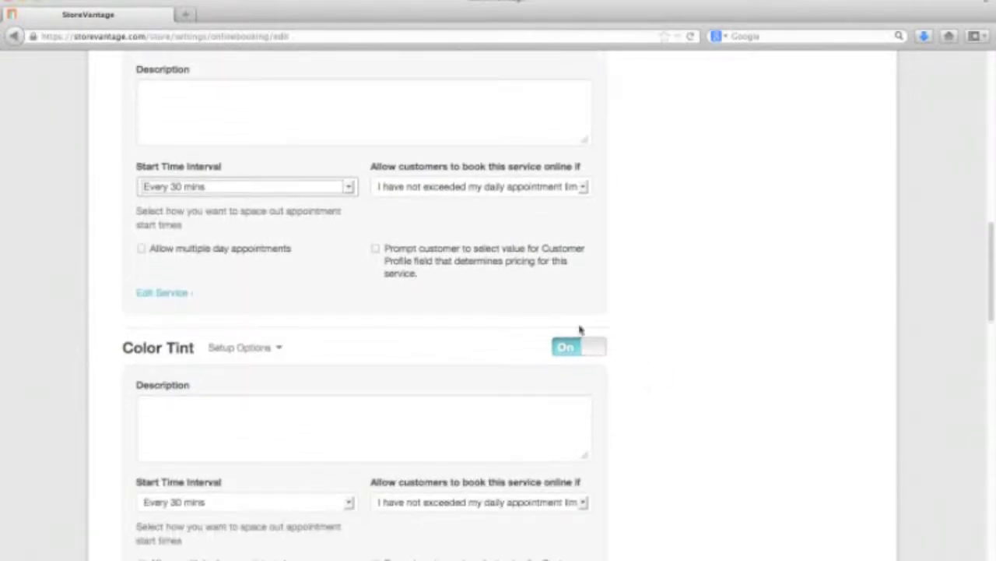
{"action": "scroll", "coordinate": [639, 334], "scroll_direction": "down", "scroll_amount": 1}
{"action": "scroll", "coordinate": [640, 335], "scroll_direction": "down", "scroll_amount": 2}
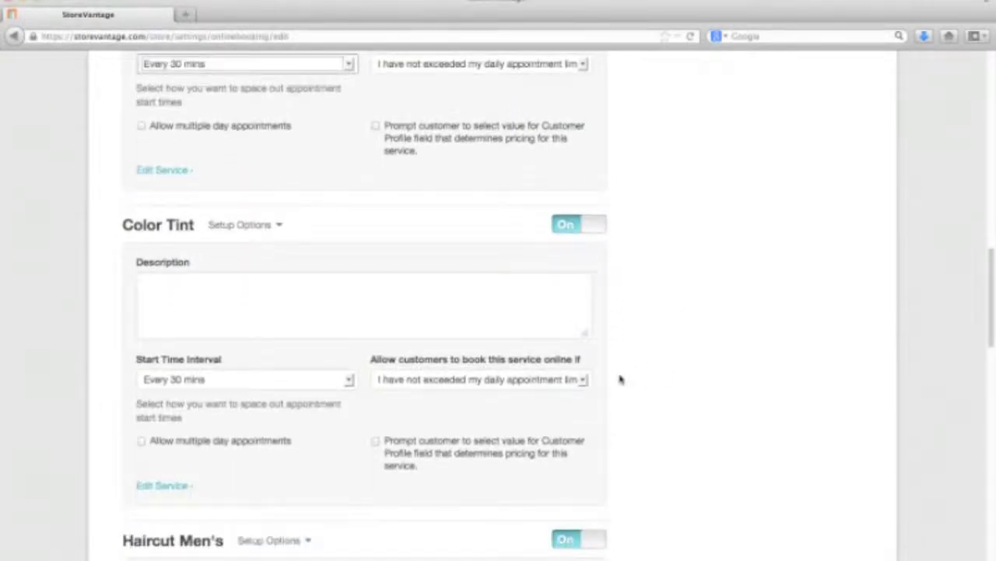
{"action": "left_click", "coordinate": [584, 380]}
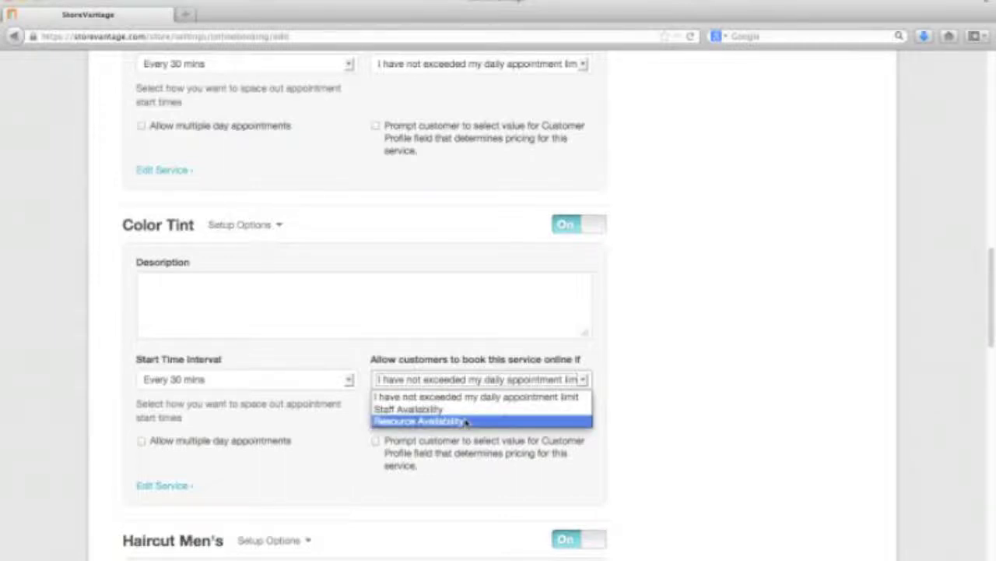
{"action": "left_click", "coordinate": [674, 414]}
{"action": "left_click", "coordinate": [500, 386]}
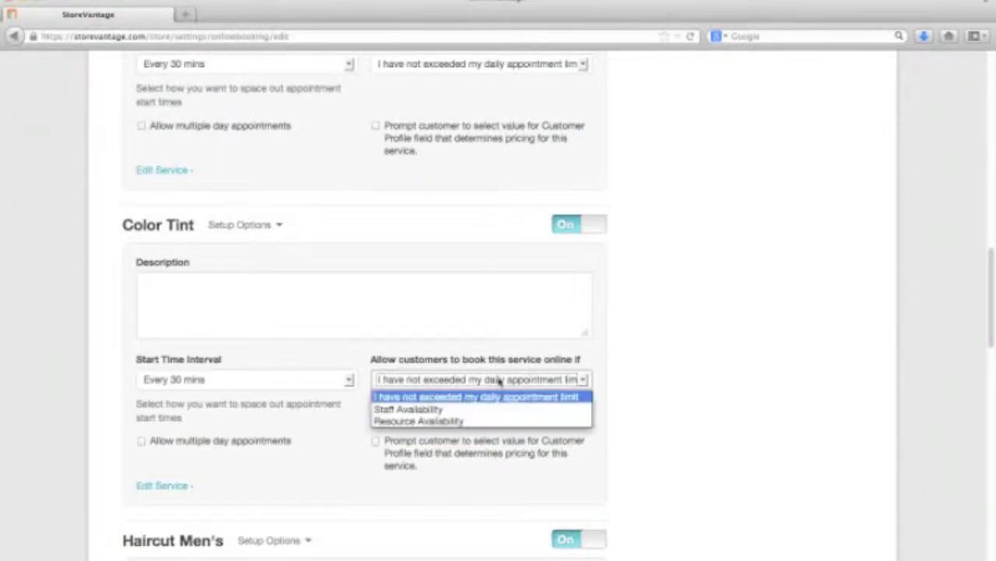
{"action": "left_click", "coordinate": [486, 411]}
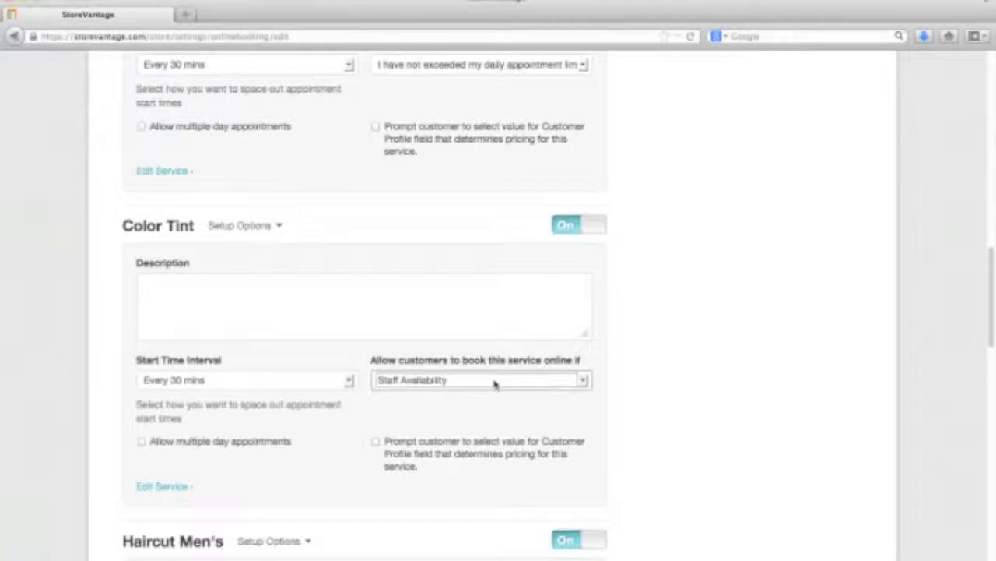
{"action": "scroll", "coordinate": [651, 361], "scroll_direction": "down", "scroll_amount": 1}
{"action": "scroll", "coordinate": [652, 360], "scroll_direction": "up", "scroll_amount": 4}
{"action": "scroll", "coordinate": [651, 361], "scroll_direction": "down", "scroll_amount": 7}
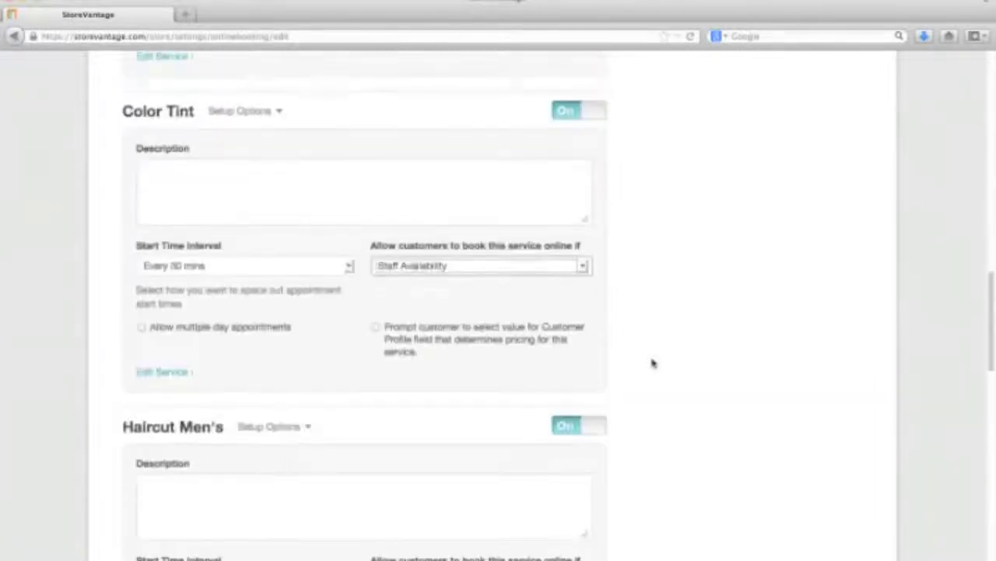
Step: Set Neck Massage's online booking condition to Staff Availability
{"action": "scroll", "coordinate": [652, 363], "scroll_direction": "down", "scroll_amount": 10}
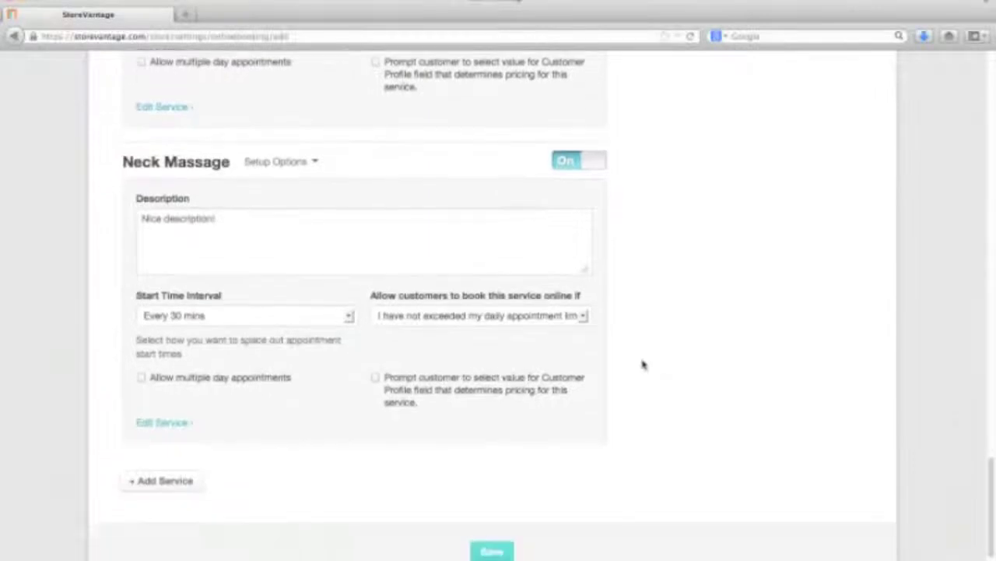
{"action": "left_click", "coordinate": [557, 318]}
{"action": "left_click", "coordinate": [498, 344]}
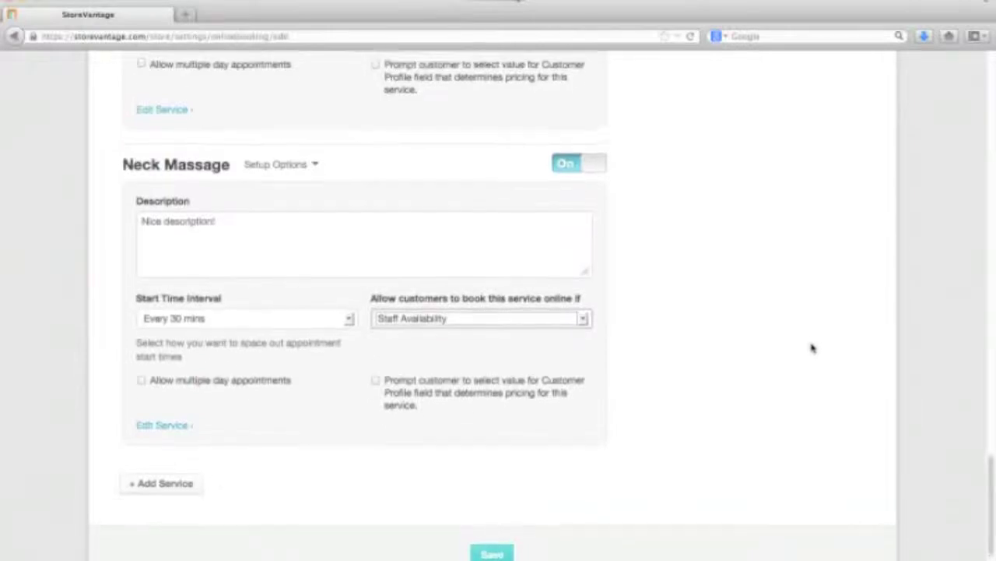
Step: Show the General booking settings with 1 day minimum and 365 days maximum lead time
{"action": "scroll", "coordinate": [812, 347], "scroll_direction": "down", "scroll_amount": 3}
{"action": "scroll", "coordinate": [812, 347], "scroll_direction": "up", "scroll_amount": 10}
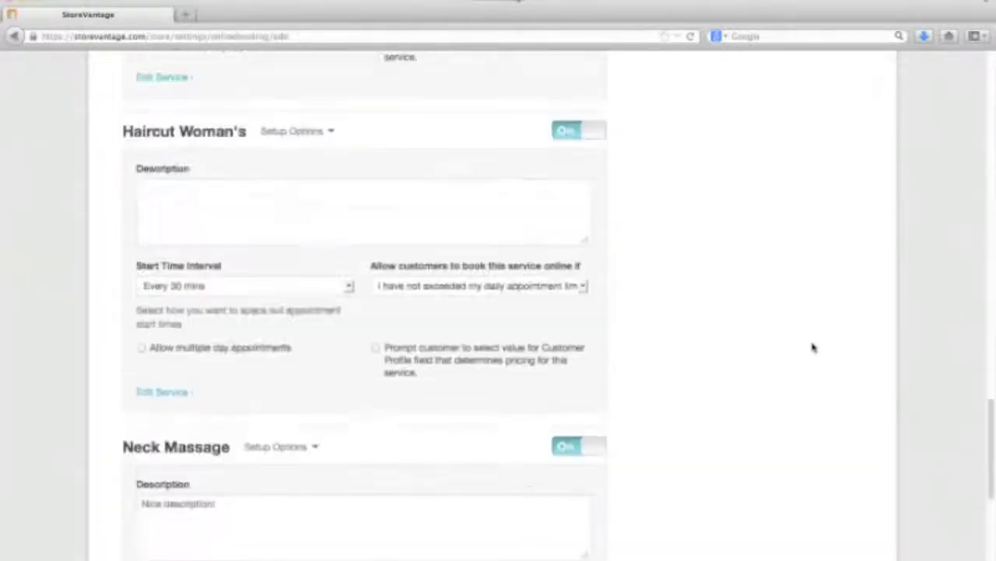
{"action": "scroll", "coordinate": [812, 348], "scroll_direction": "up", "scroll_amount": 15}
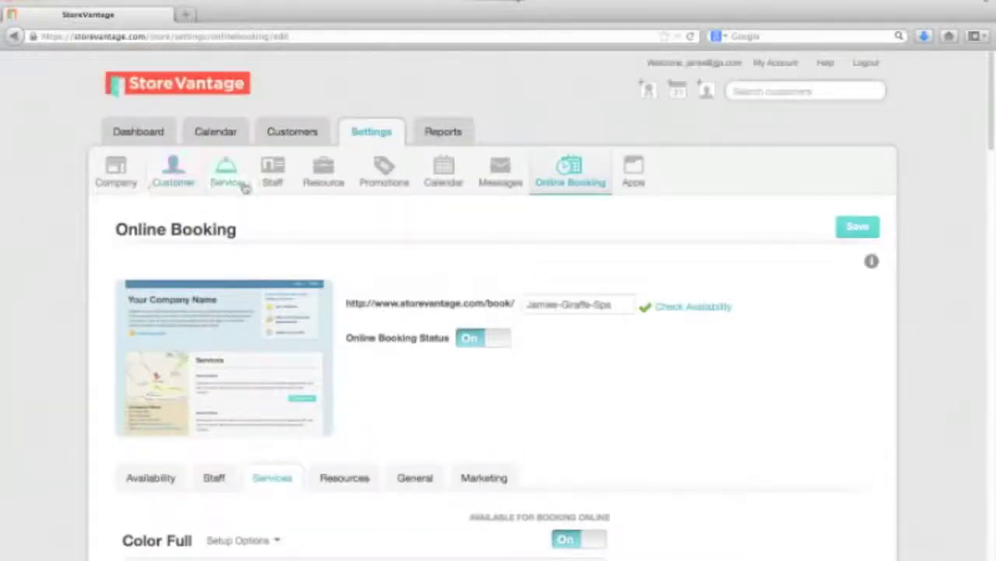
{"action": "scroll", "coordinate": [799, 376], "scroll_direction": "down", "scroll_amount": 5}
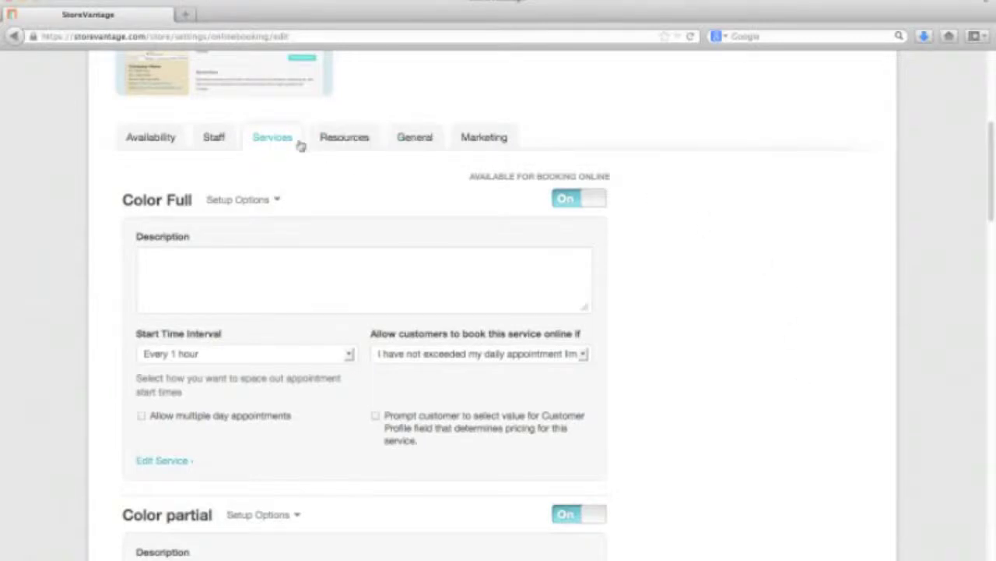
{"action": "left_click", "coordinate": [417, 140]}
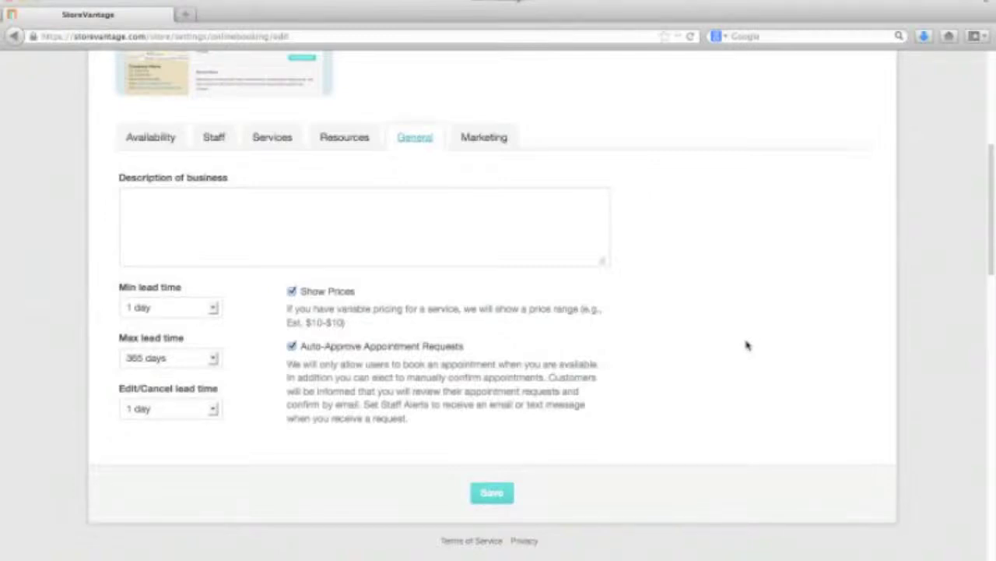
Step: Enter the business description 'Jomie's Giraffe Spa looks forward to seeing you!'
{"action": "left_click", "coordinate": [394, 223]}
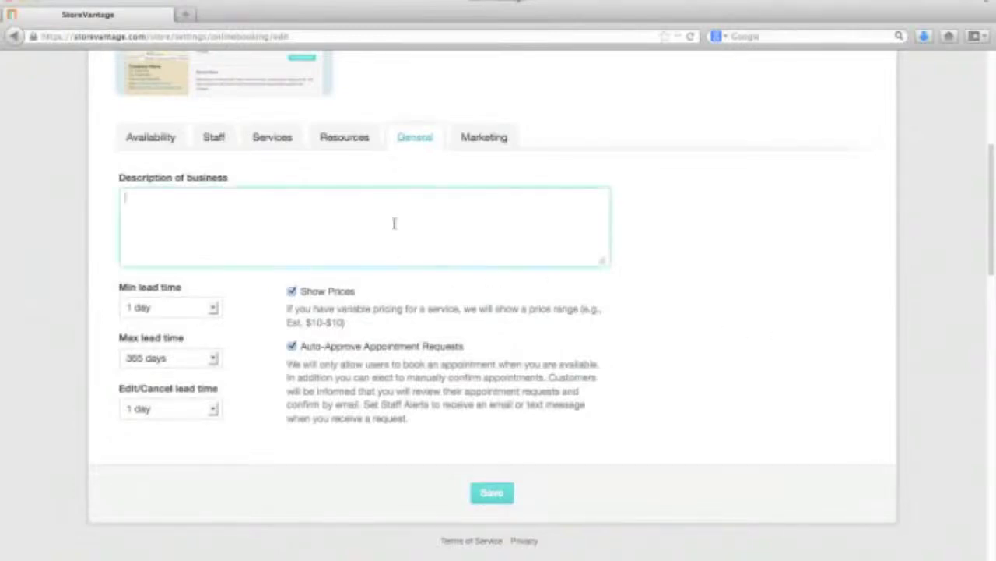
{"action": "type", "text": "Jom"}
{"action": "type", "text": "ie's Giraffe"}
{"action": "type", "text": " Spa "}
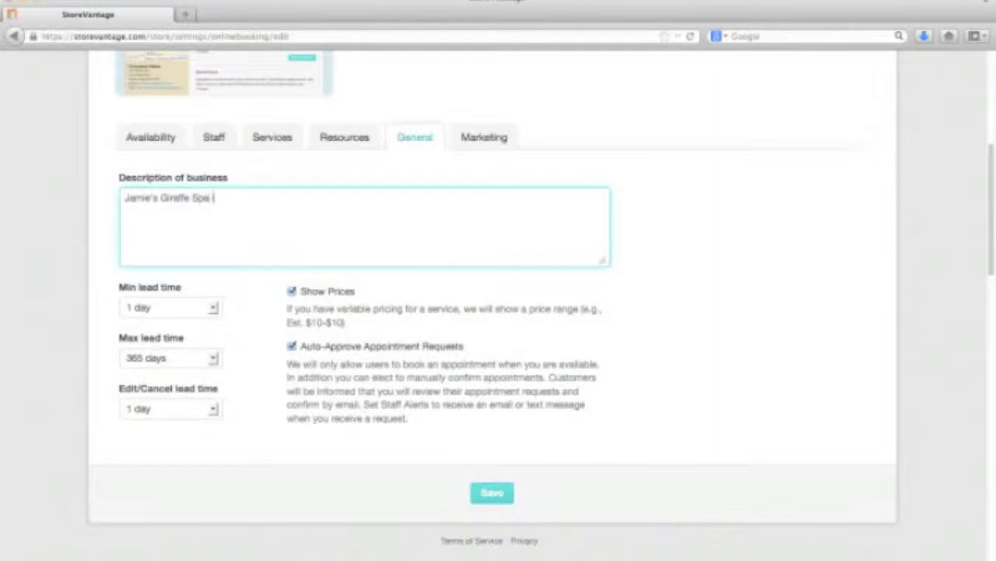
{"action": "type", "text": "looks forward to see"}
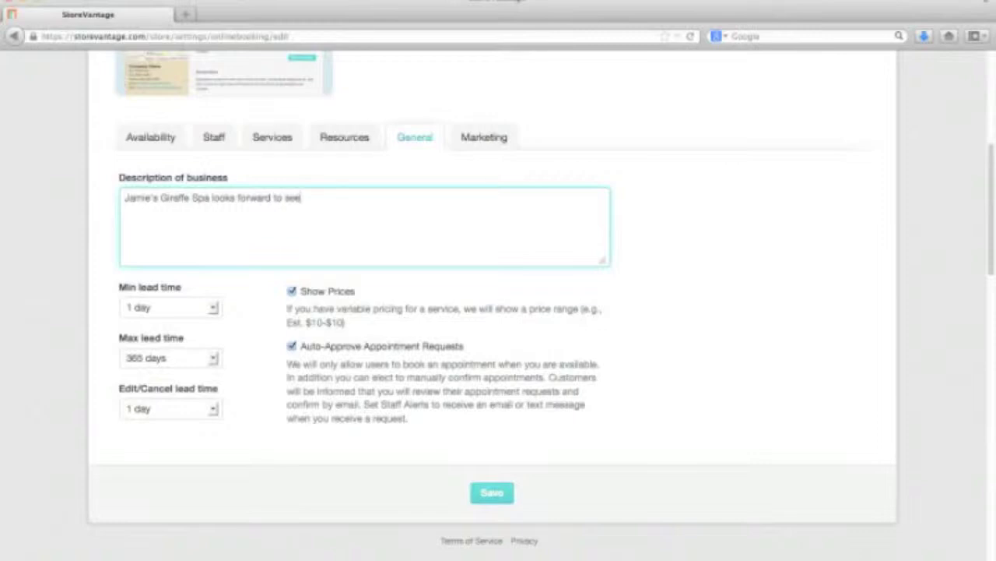
{"action": "type", "text": "ing you!"}
{"action": "left_click", "coordinate": [185, 310]}
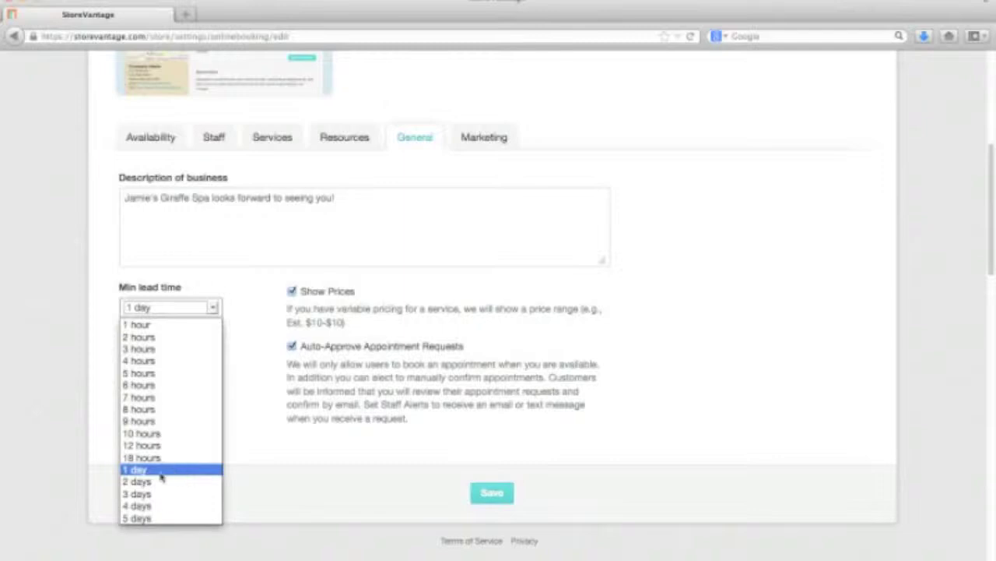
Step: Set the minimum lead time to 1 hour and the maximum lead time to 180 days
{"action": "left_click", "coordinate": [138, 324]}
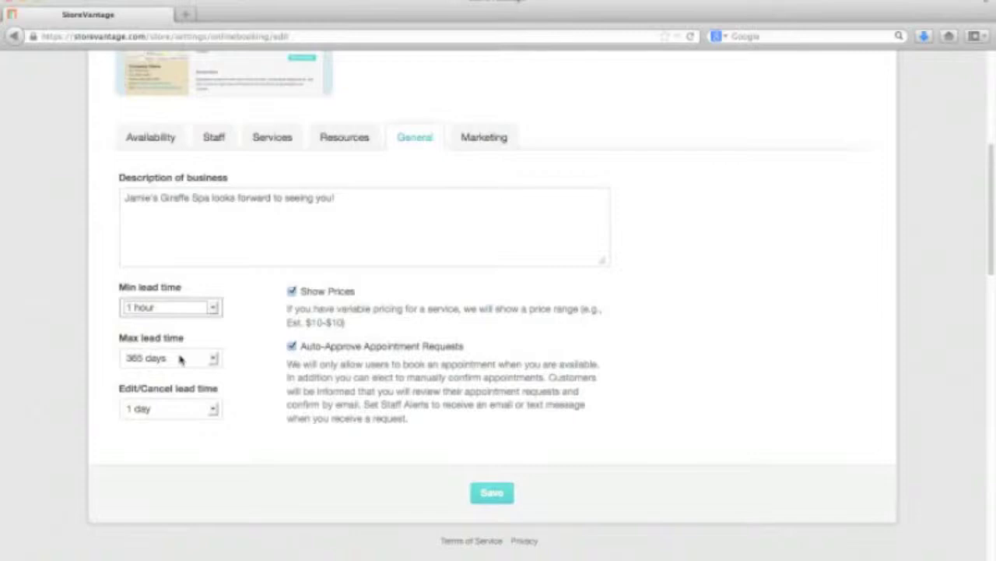
{"action": "left_click", "coordinate": [180, 358]}
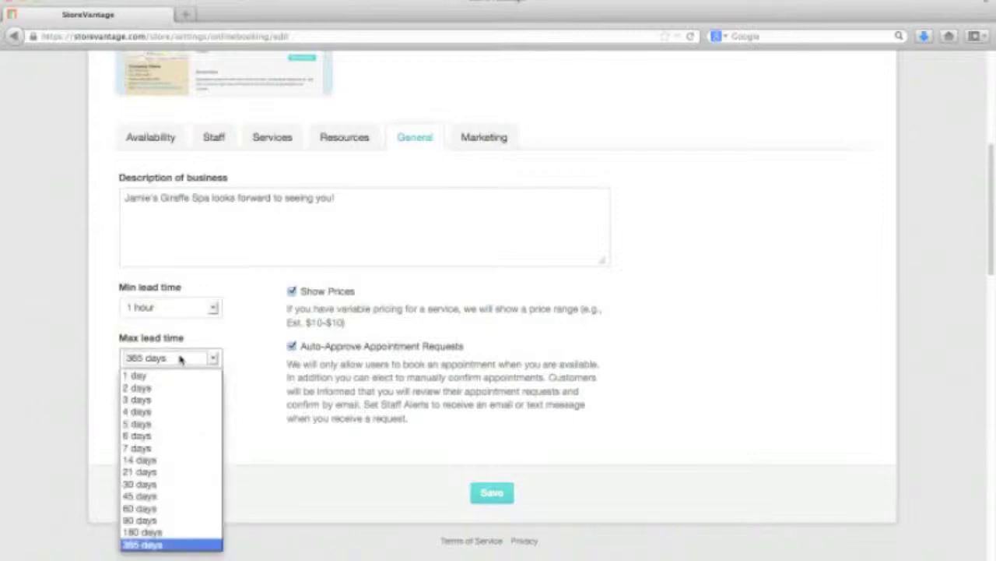
{"action": "left_click", "coordinate": [177, 484]}
{"action": "left_click", "coordinate": [157, 358]}
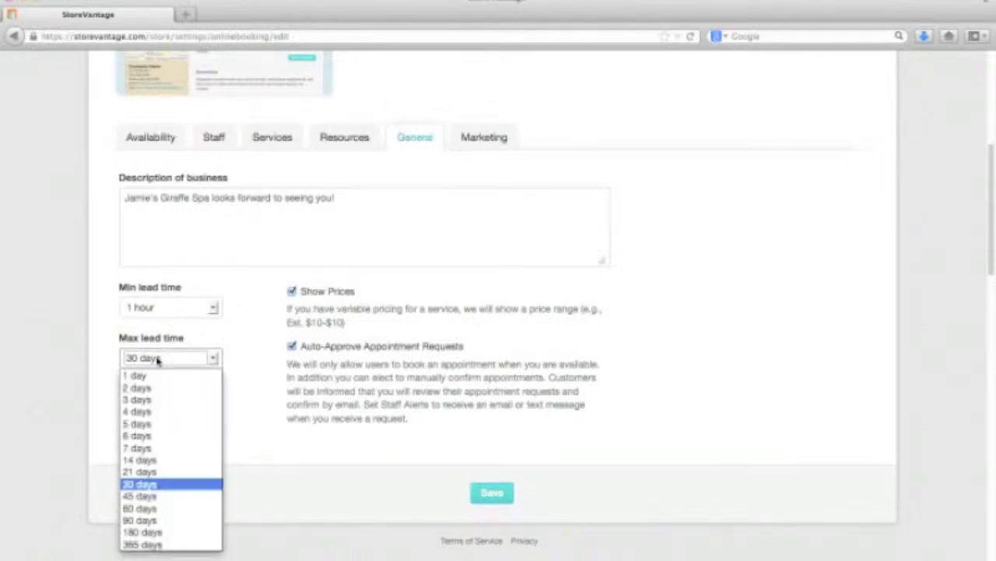
{"action": "left_click", "coordinate": [179, 532]}
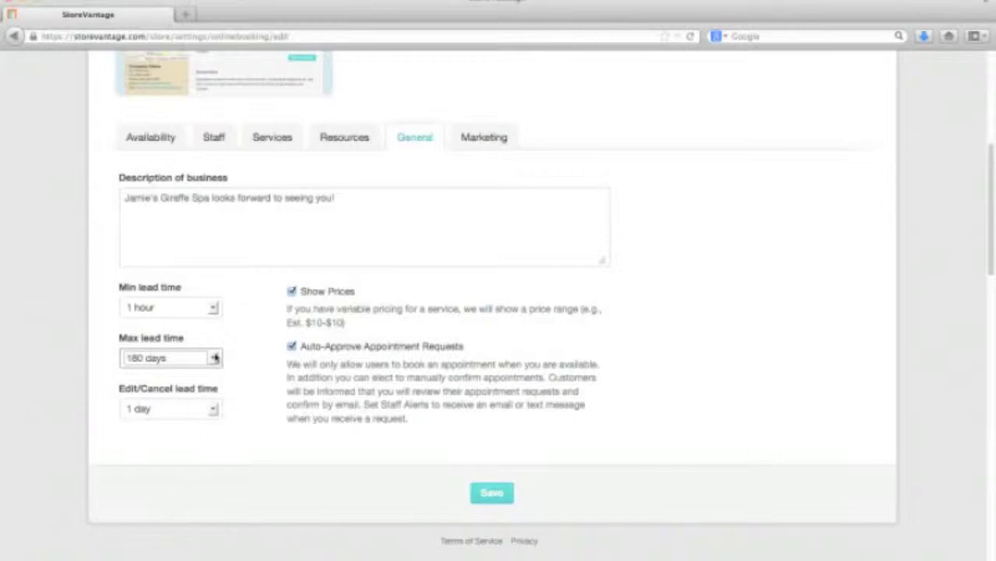
Step: Set the edit/cancel lead time to Do Not Allow
{"action": "left_click", "coordinate": [213, 409]}
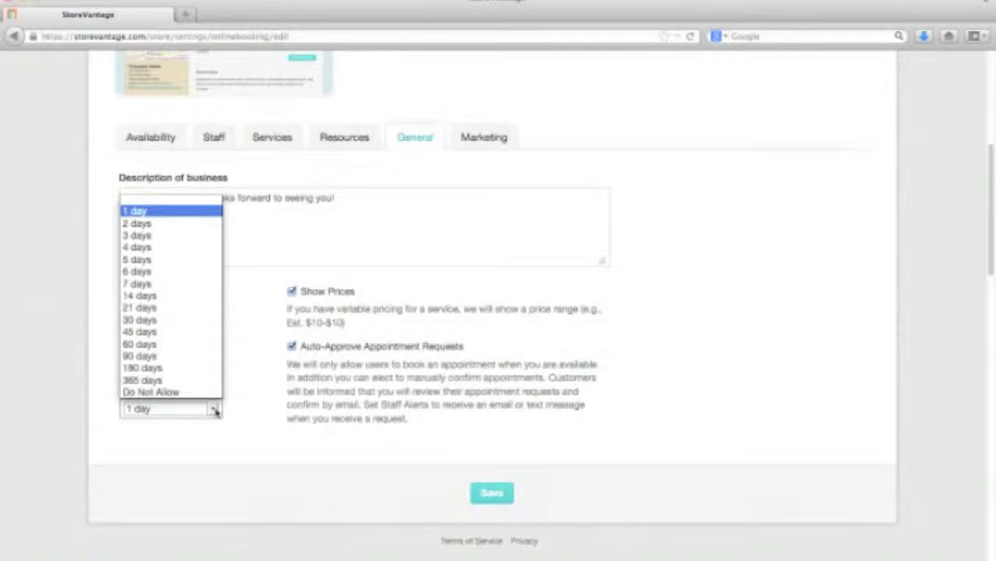
{"action": "left_click", "coordinate": [252, 398]}
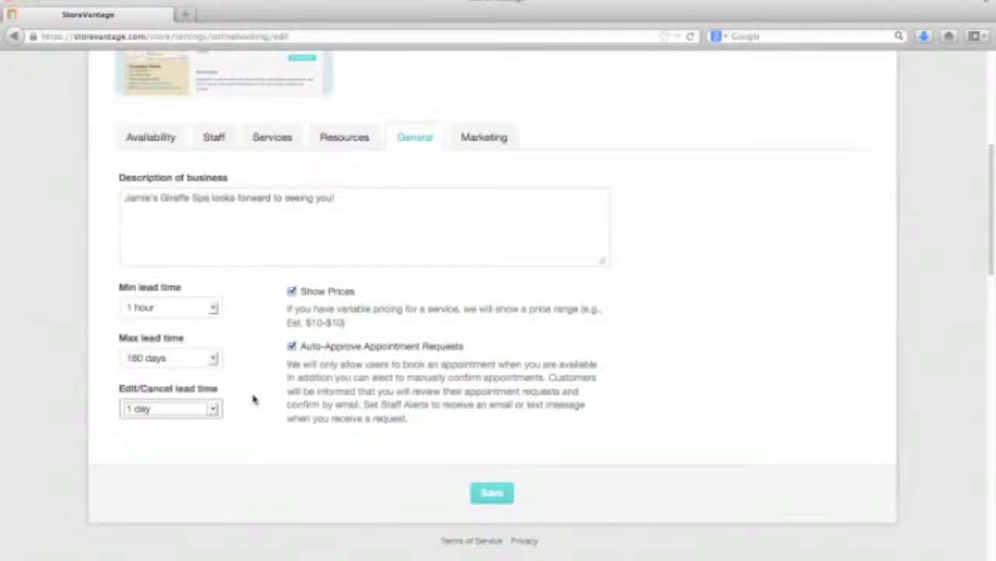
{"action": "left_click_drag", "start_coordinate": [109, 392], "coordinate": [215, 395]}
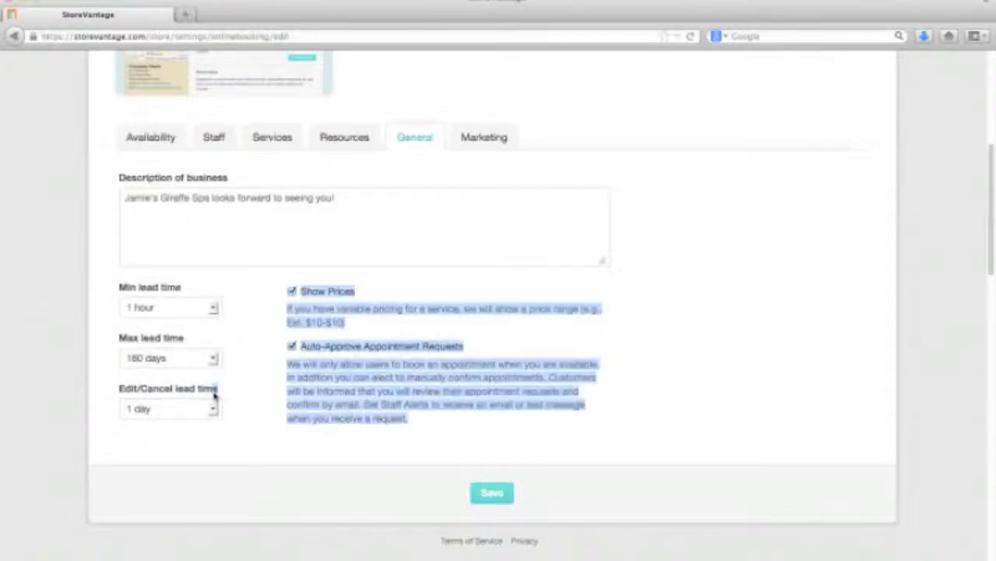
{"action": "left_click", "coordinate": [176, 390]}
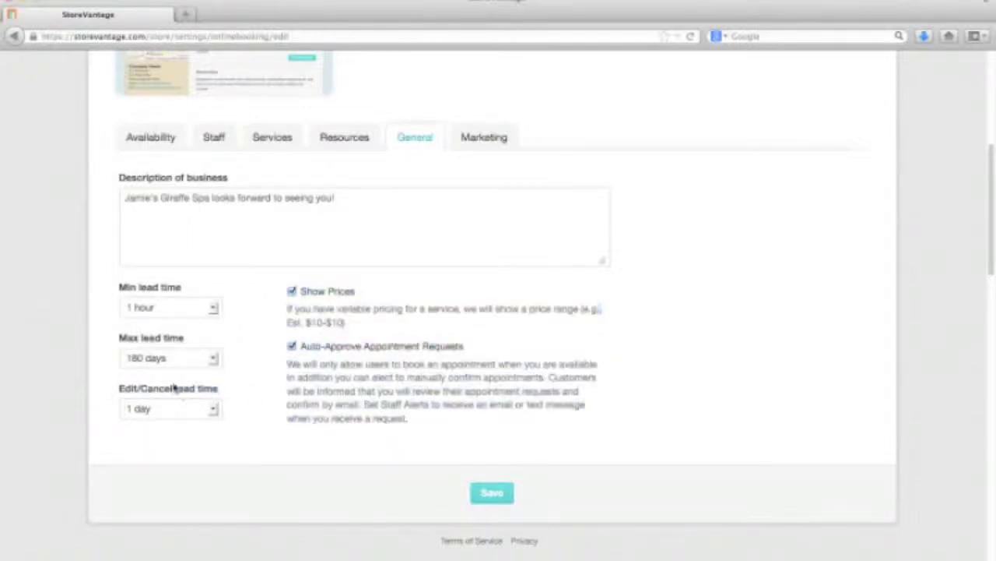
{"action": "left_click", "coordinate": [213, 410]}
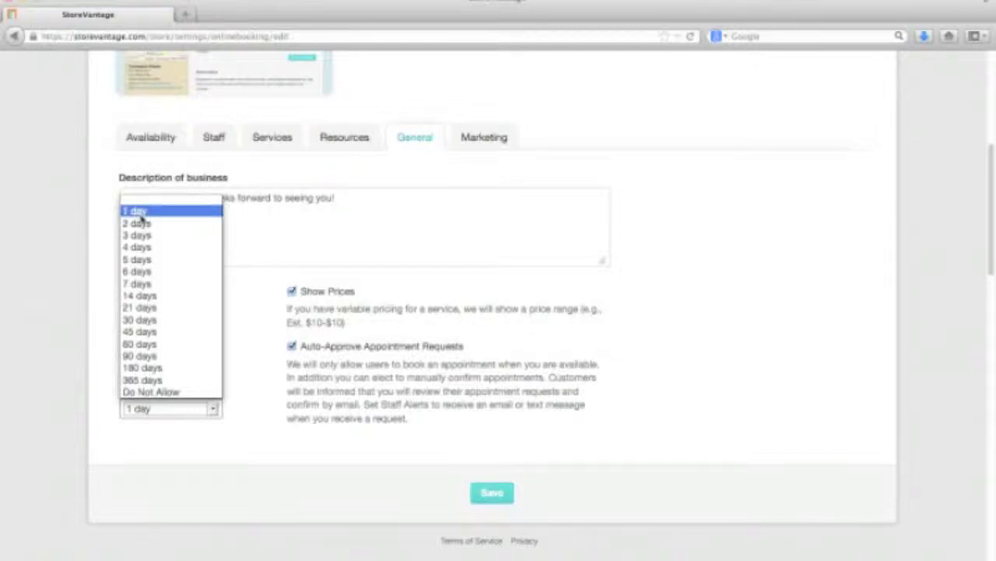
{"action": "left_click", "coordinate": [140, 210]}
{"action": "left_click", "coordinate": [214, 411]}
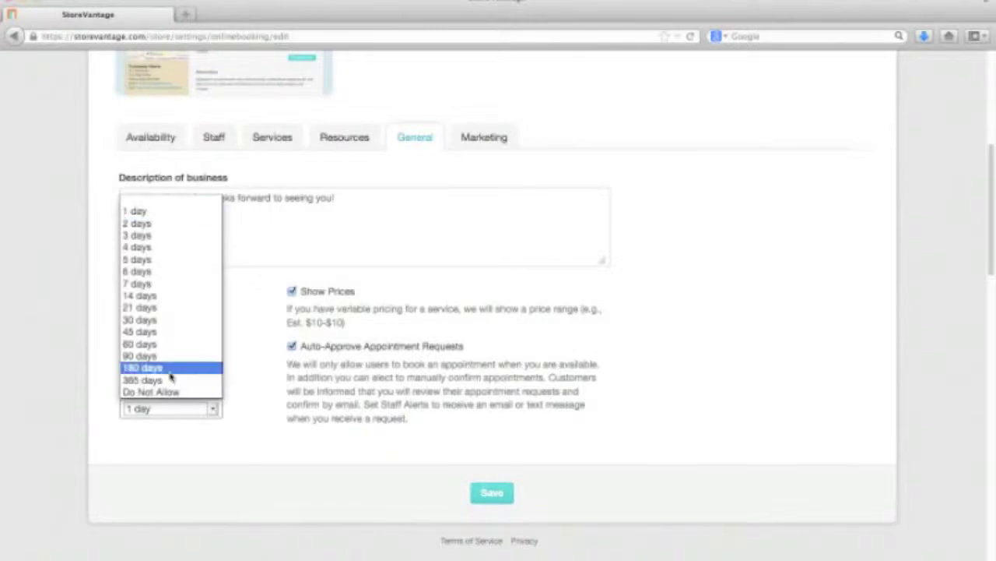
{"action": "left_click", "coordinate": [172, 392]}
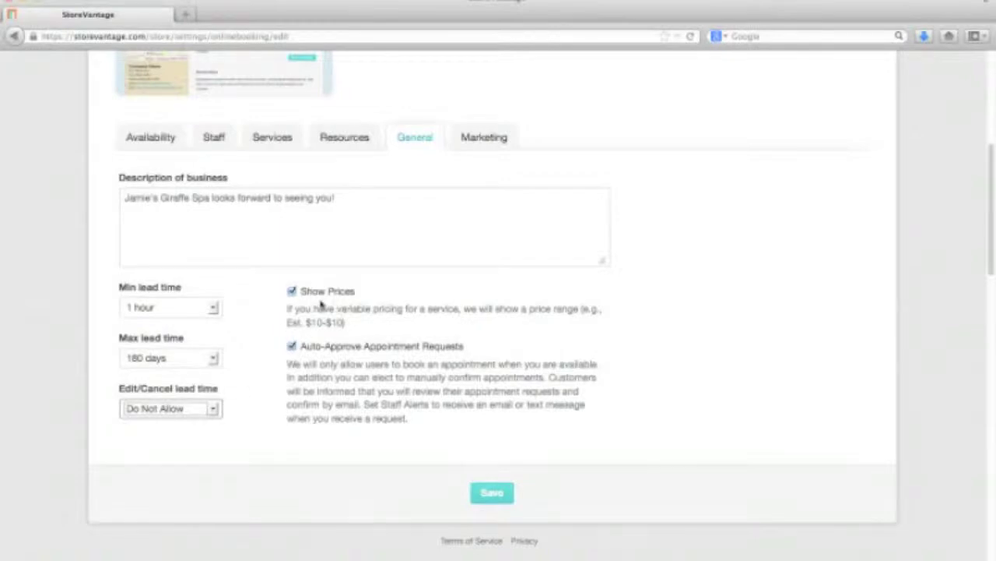
Step: Turn off Show Prices for booking customers
{"action": "left_click_drag", "start_coordinate": [302, 290], "coordinate": [356, 323]}
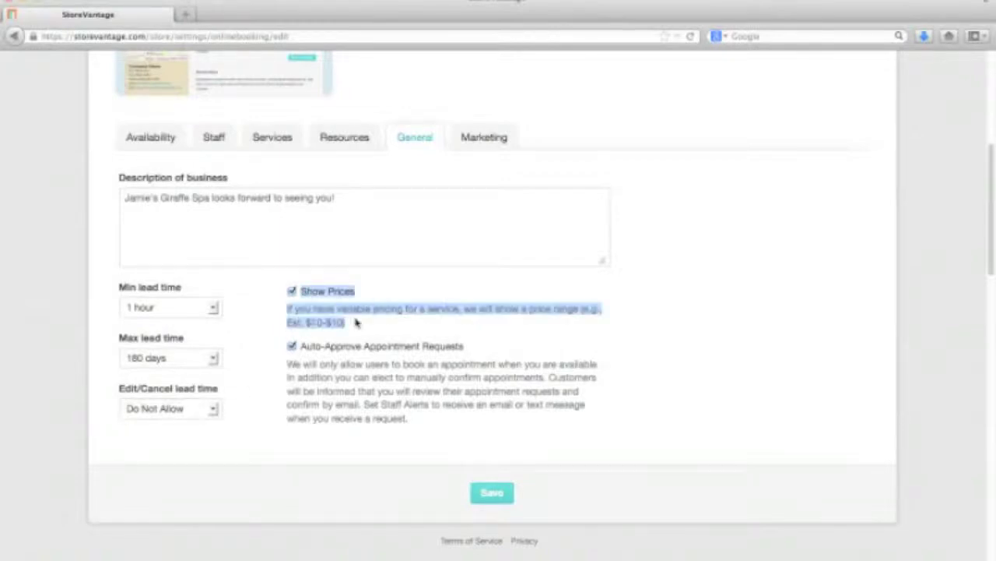
{"action": "left_click", "coordinate": [356, 322]}
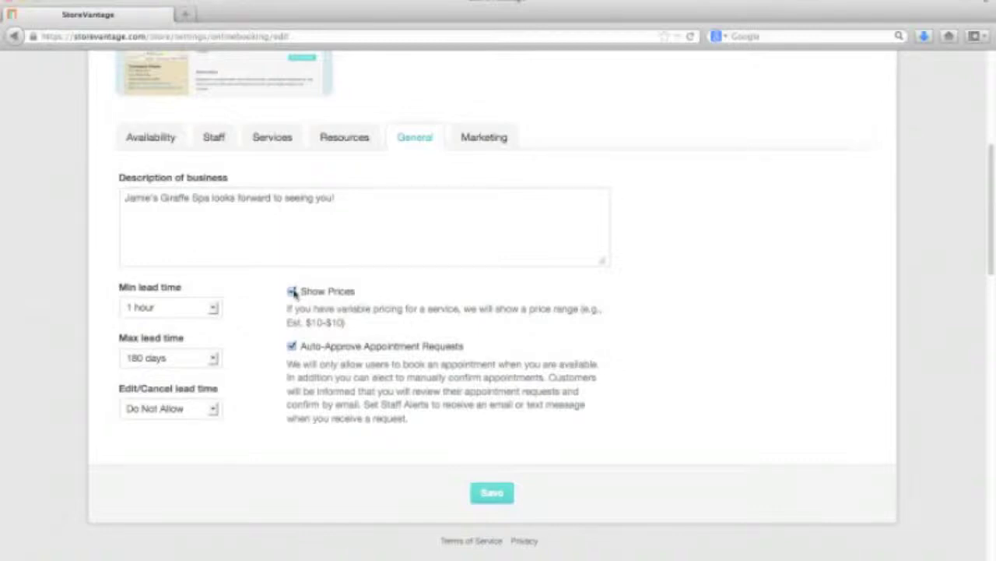
{"action": "left_click", "coordinate": [292, 291]}
Step: Uncheck Auto-Approve Appointment Requests so requests need manual confirmation
{"action": "left_click_drag", "start_coordinate": [418, 429], "coordinate": [291, 346]}
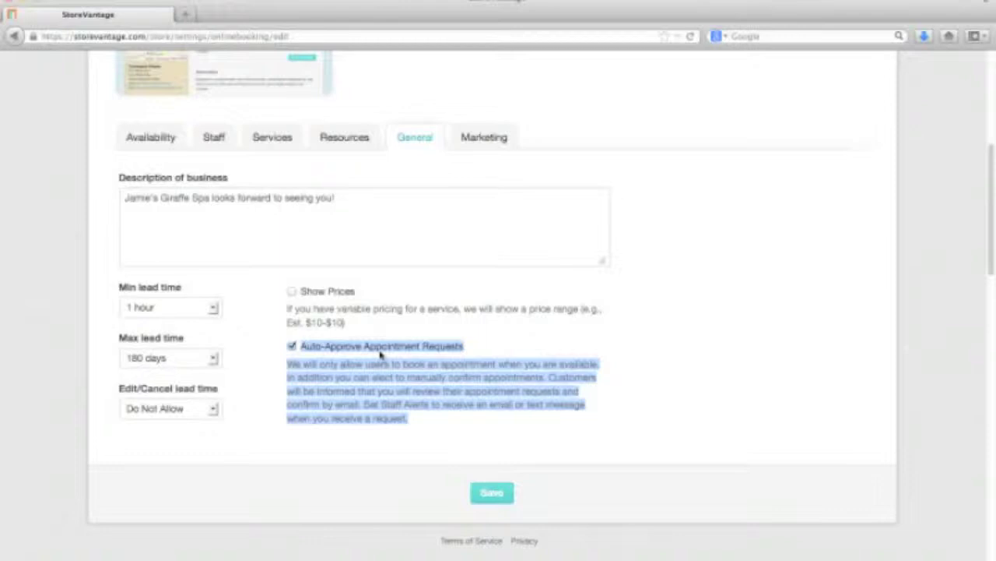
{"action": "left_click", "coordinate": [388, 352]}
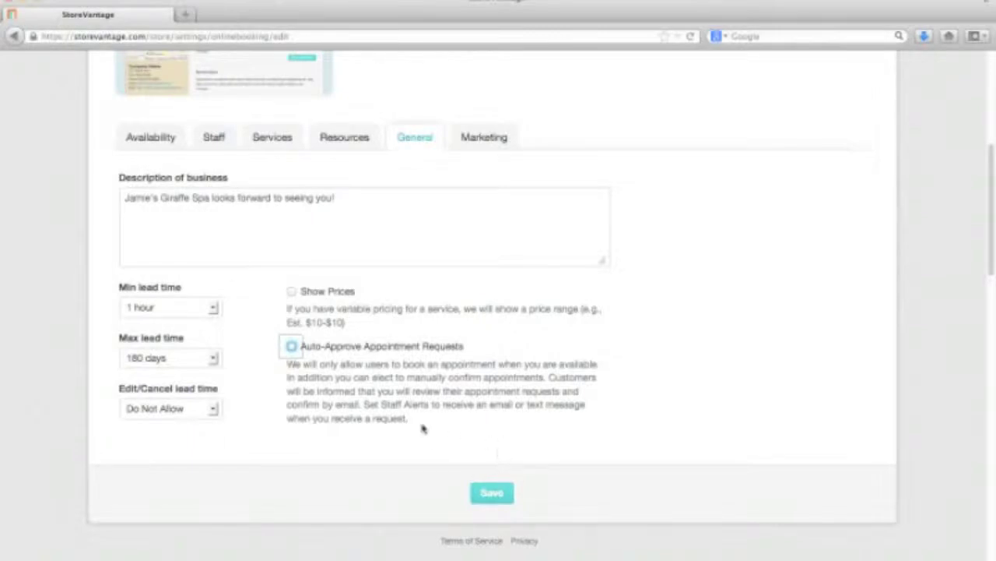
{"action": "left_click", "coordinate": [290, 347]}
{"action": "left_click", "coordinate": [292, 349]}
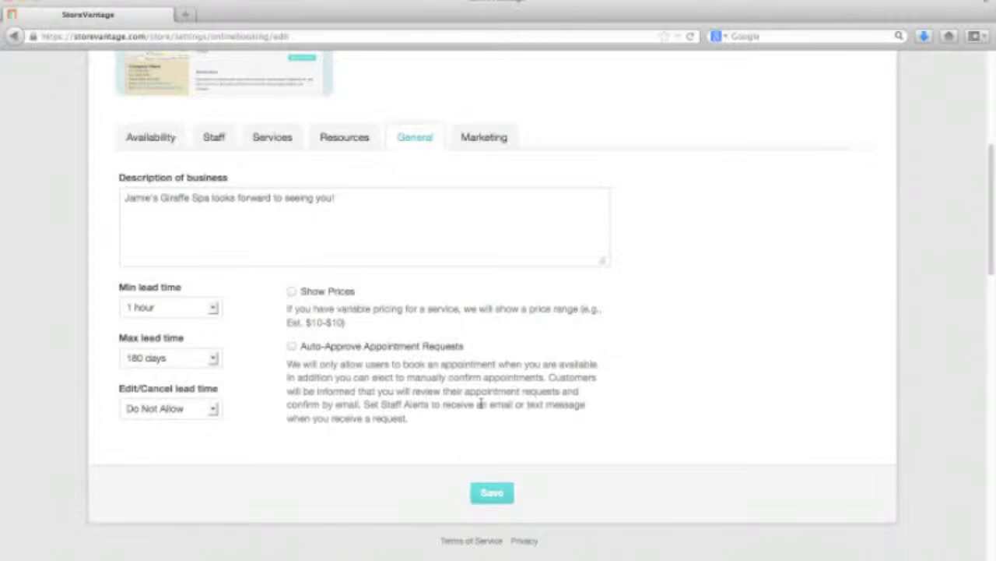
{"action": "scroll", "coordinate": [481, 404], "scroll_direction": "down", "scroll_amount": 1}
{"action": "left_click", "coordinate": [476, 121]}
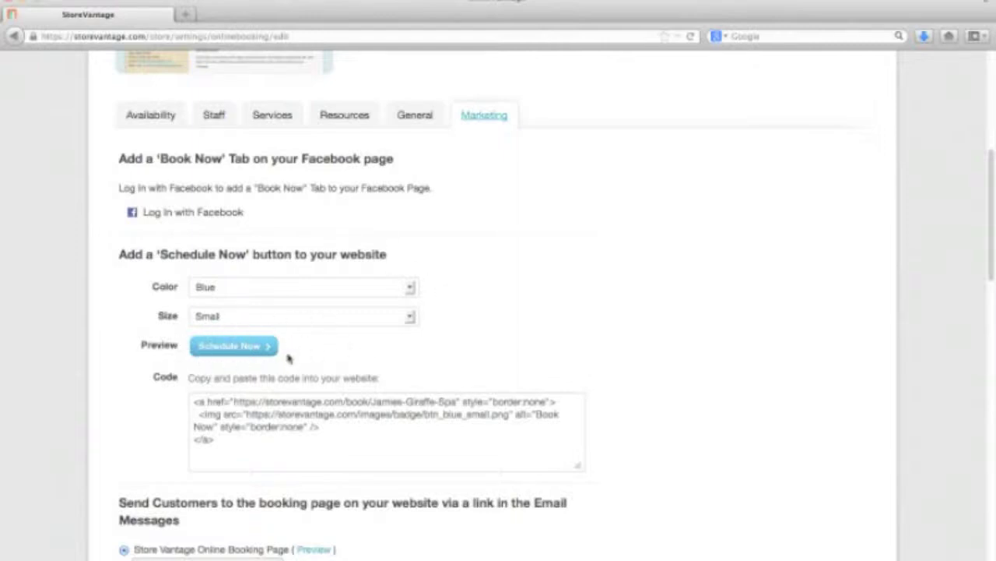
Step: Select all of the current Schedule Now embed code
{"action": "left_click_drag", "start_coordinate": [227, 440], "coordinate": [189, 397]}
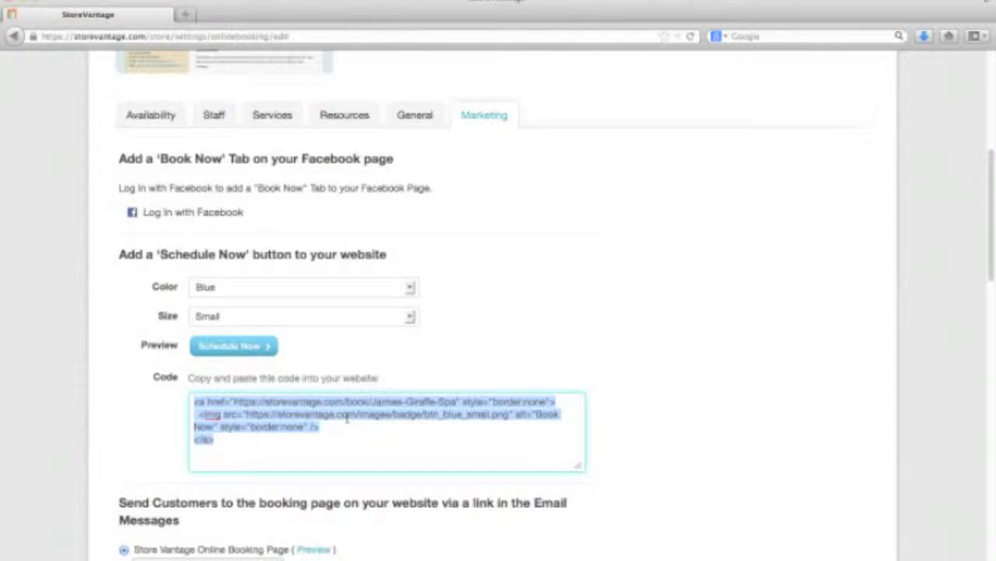
{"action": "left_click", "coordinate": [257, 442]}
{"action": "key", "text": "super+a"}
Step: Make the Schedule Now button Orange and Large, then select the updated embed code
{"action": "left_click", "coordinate": [266, 288]}
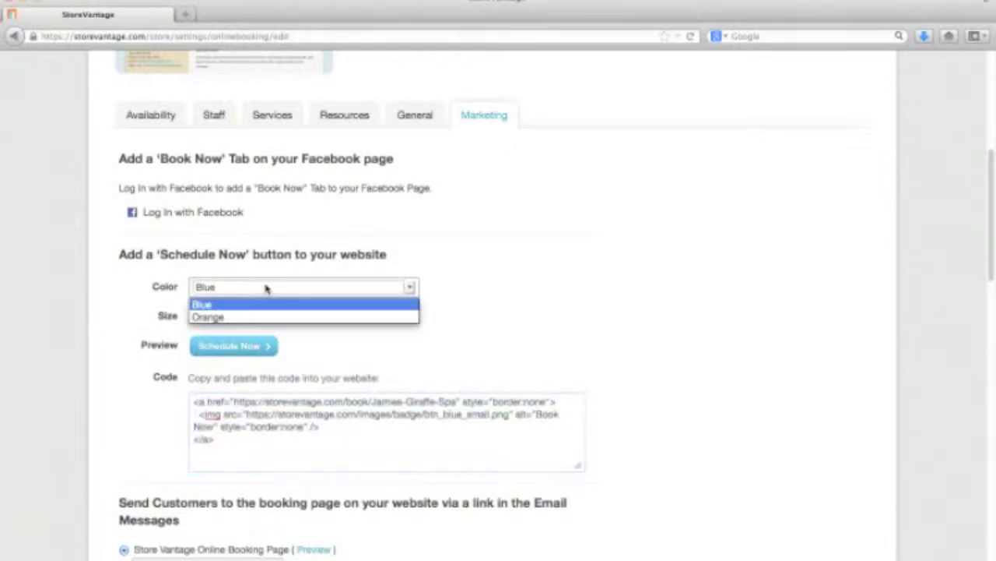
{"action": "left_click", "coordinate": [264, 318]}
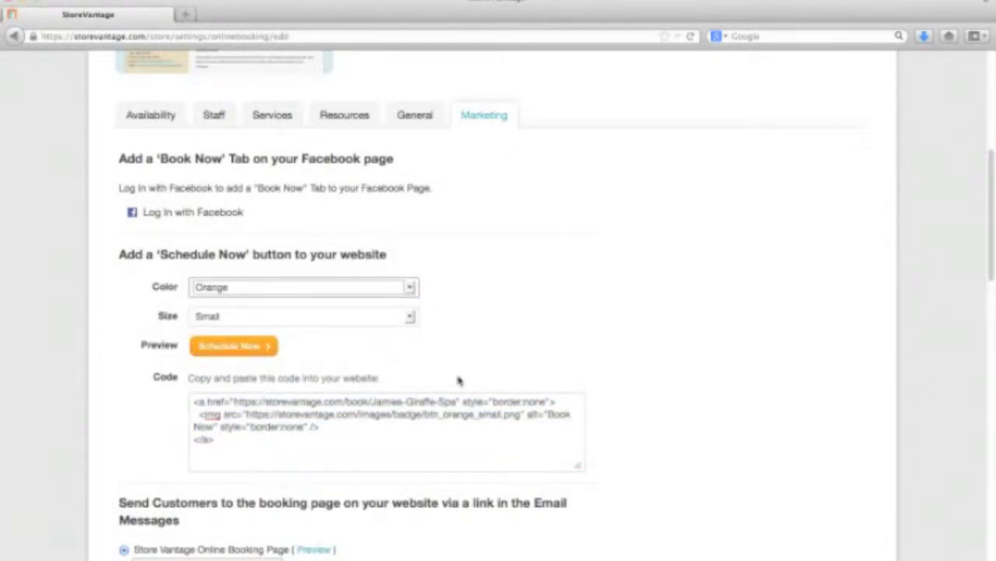
{"action": "left_click", "coordinate": [278, 320]}
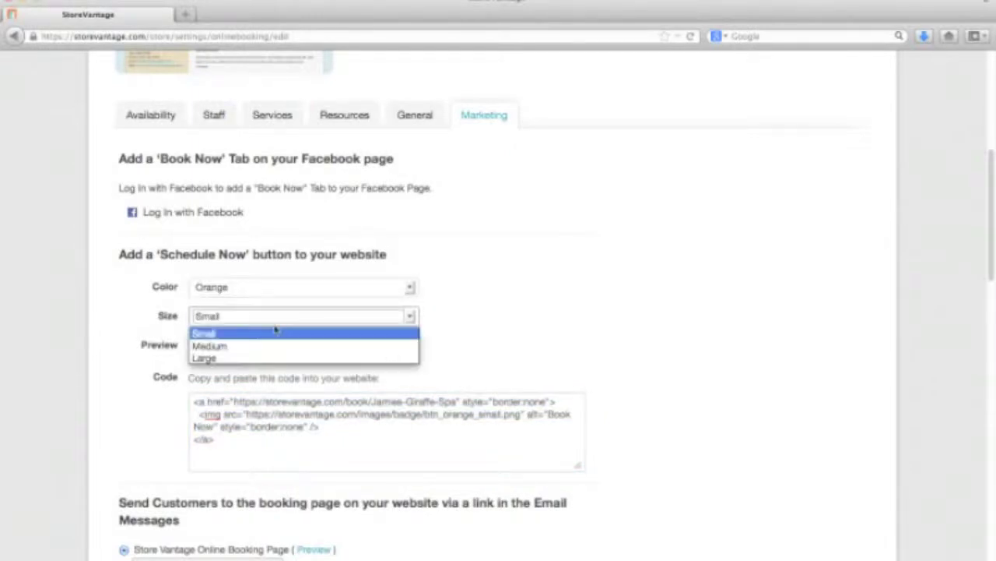
{"action": "left_click", "coordinate": [271, 359]}
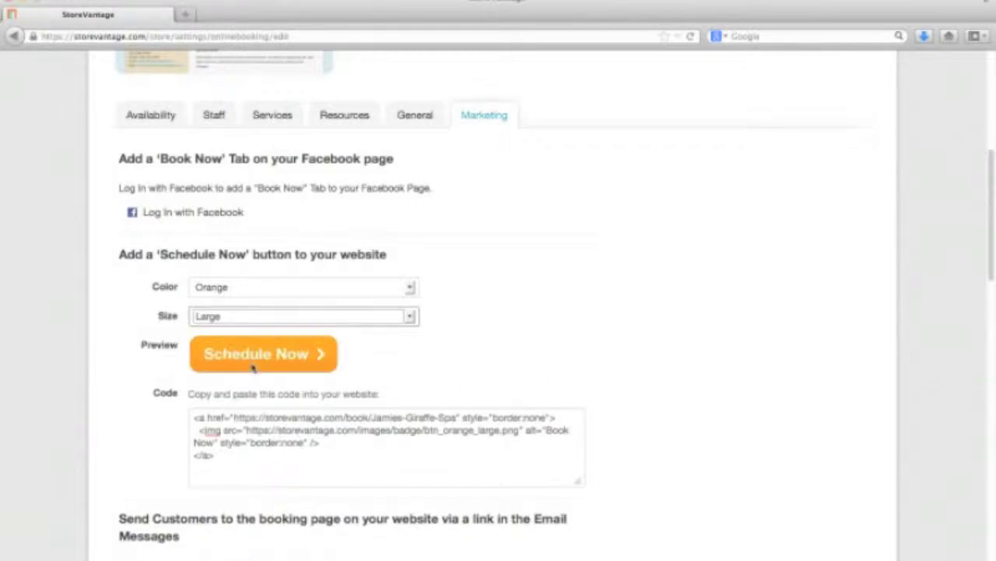
{"action": "left_click", "coordinate": [229, 461]}
{"action": "key", "text": "super+a"}
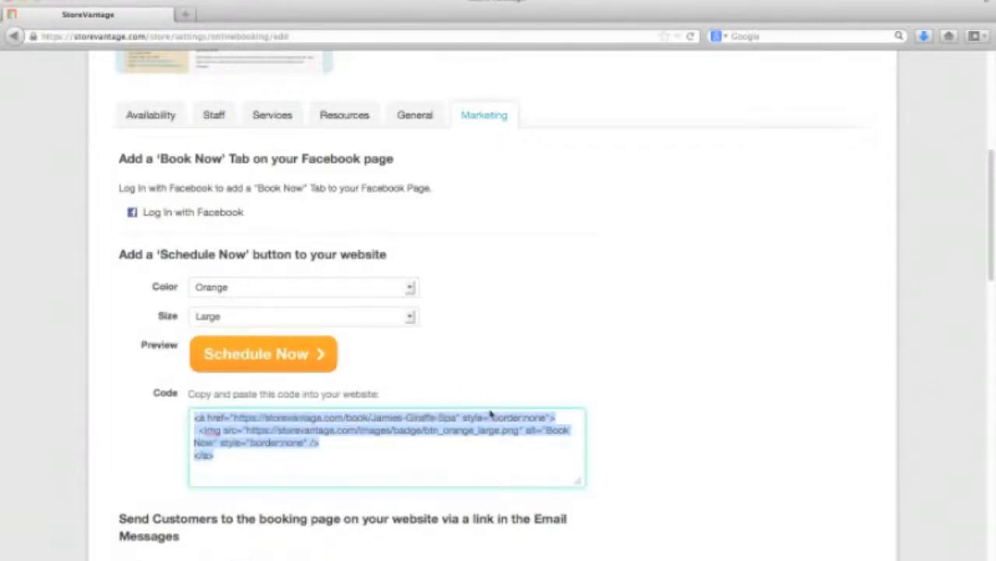
{"action": "left_click", "coordinate": [567, 374]}
Step: Keep email links pointing to the Store Vantage Online Booking Page, not a custom website address
{"action": "scroll", "coordinate": [724, 424], "scroll_direction": "up", "scroll_amount": 1}
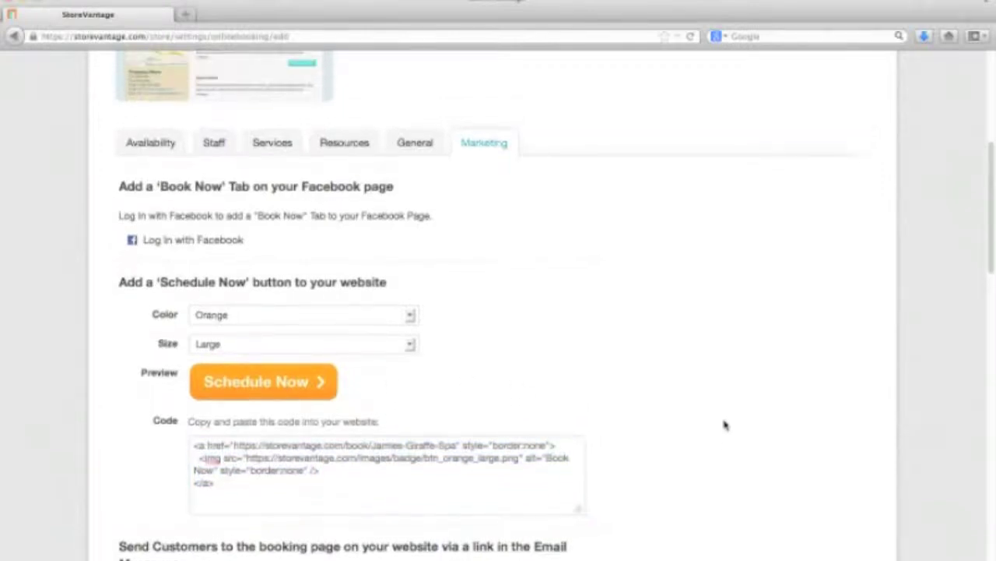
{"action": "scroll", "coordinate": [724, 424], "scroll_direction": "down", "scroll_amount": 5}
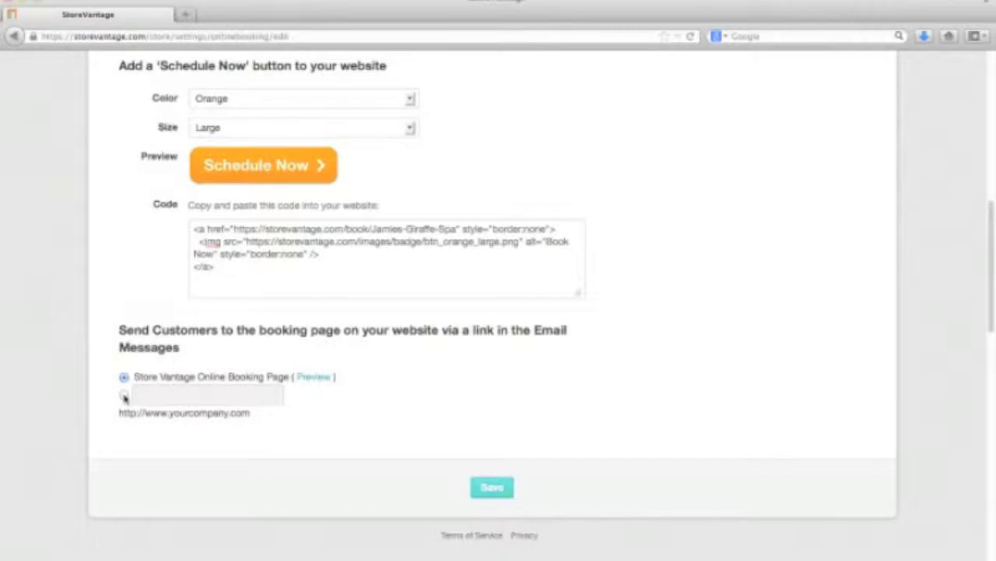
{"action": "left_click", "coordinate": [125, 397]}
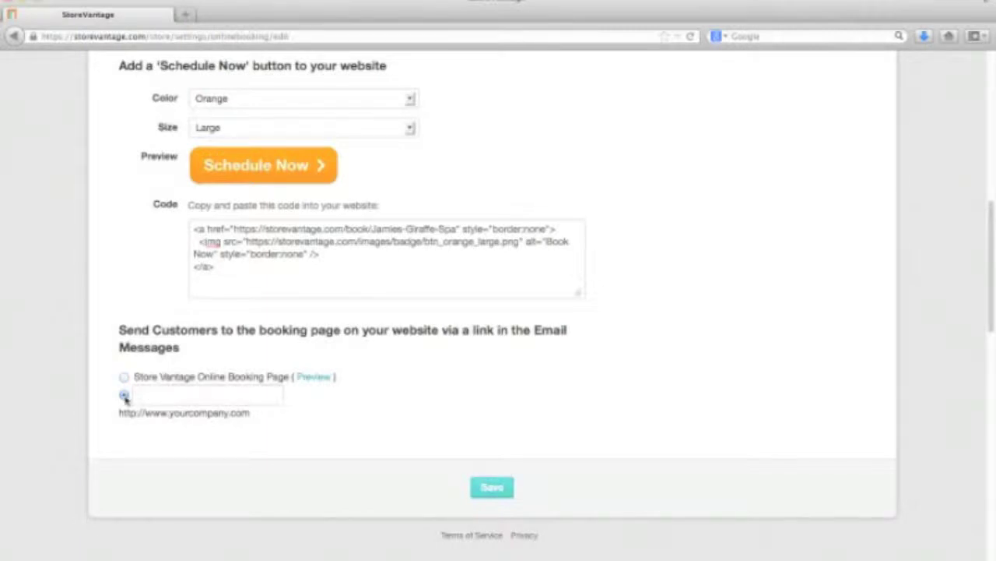
{"action": "left_click", "coordinate": [159, 395]}
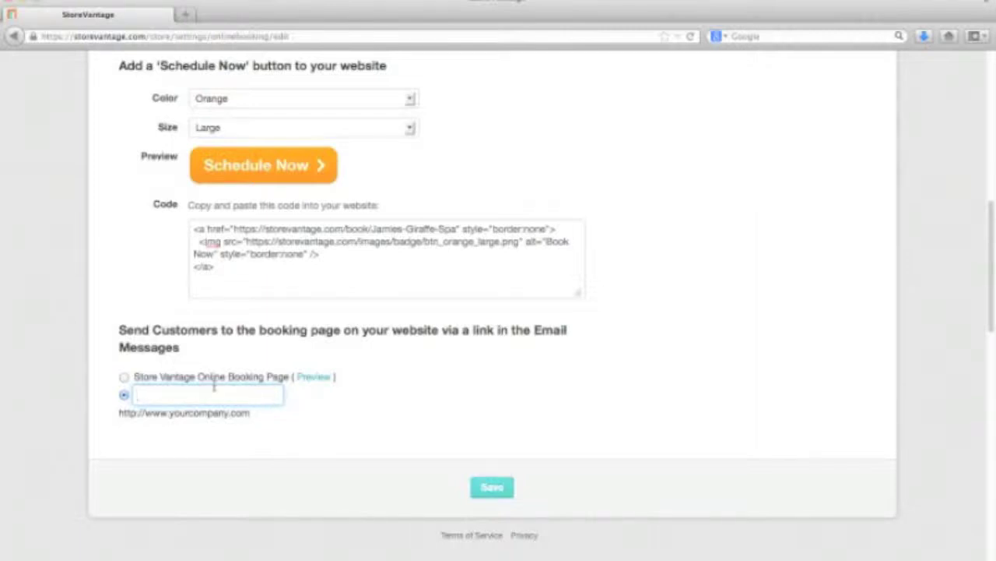
{"action": "left_click", "coordinate": [124, 377]}
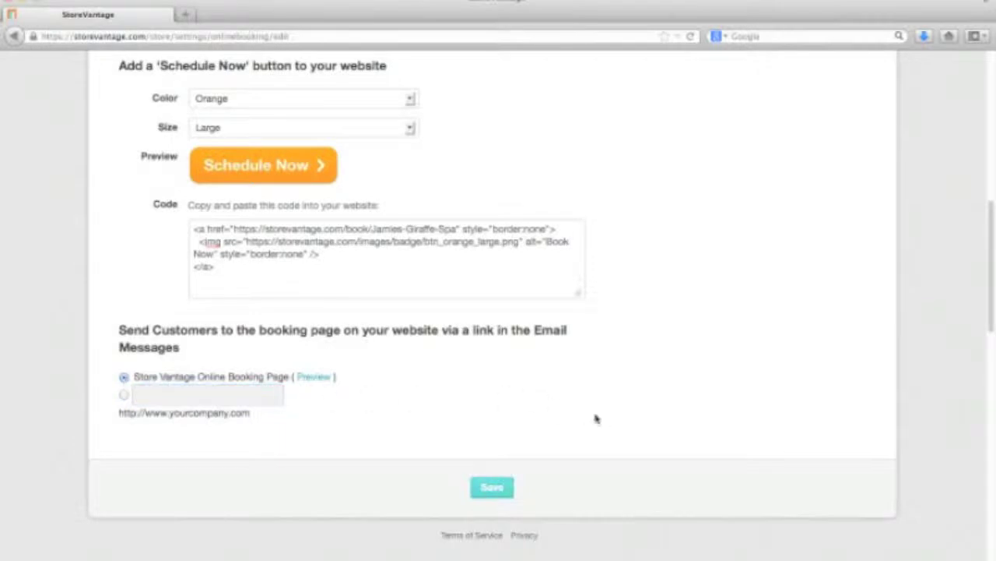
Step: Open the booking page preview in a new browser tab
{"action": "scroll", "coordinate": [595, 419], "scroll_direction": "down", "scroll_amount": 2}
{"action": "scroll", "coordinate": [599, 419], "scroll_direction": "up", "scroll_amount": 5}
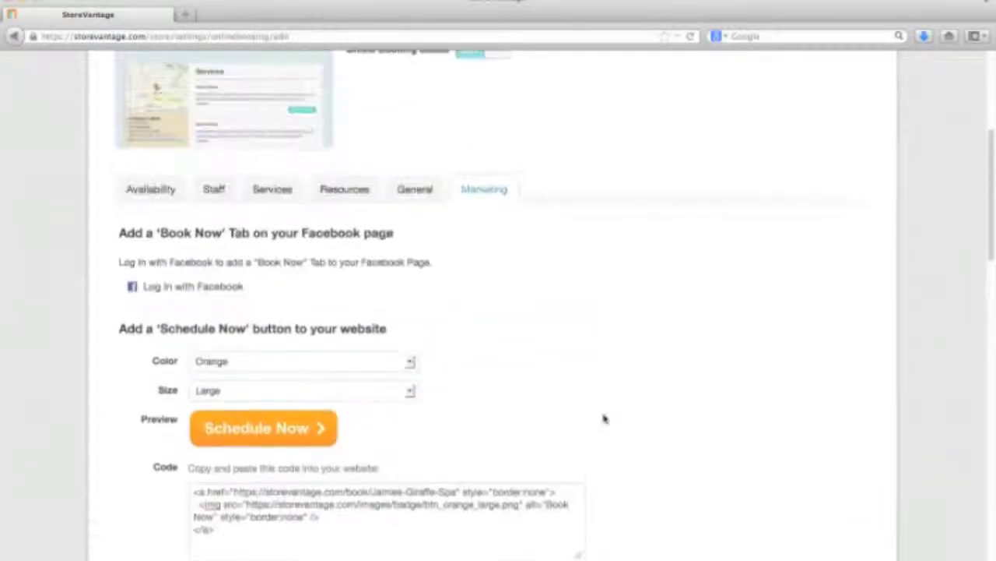
{"action": "scroll", "coordinate": [604, 419], "scroll_direction": "up", "scroll_amount": 5}
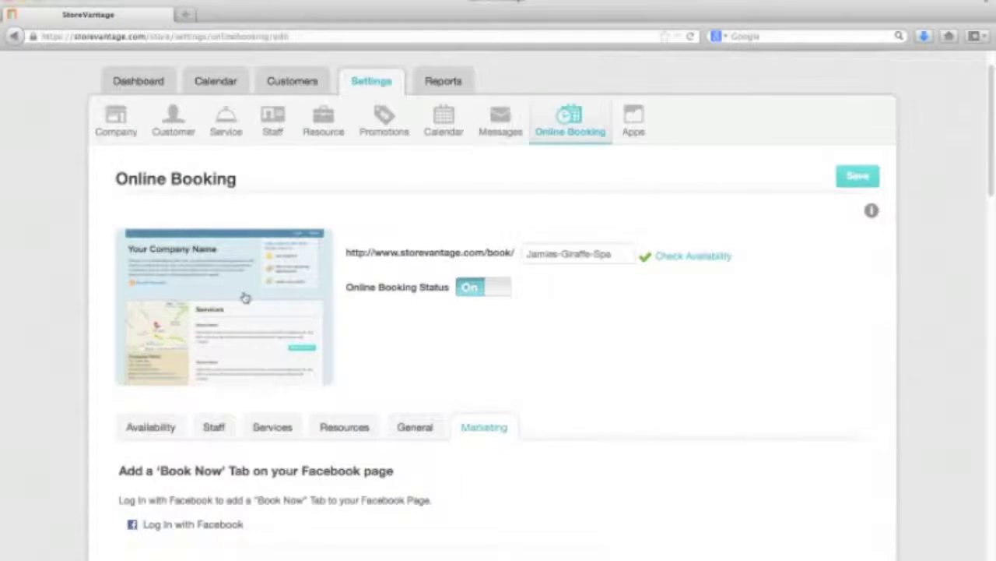
{"action": "right_click", "coordinate": [245, 298]}
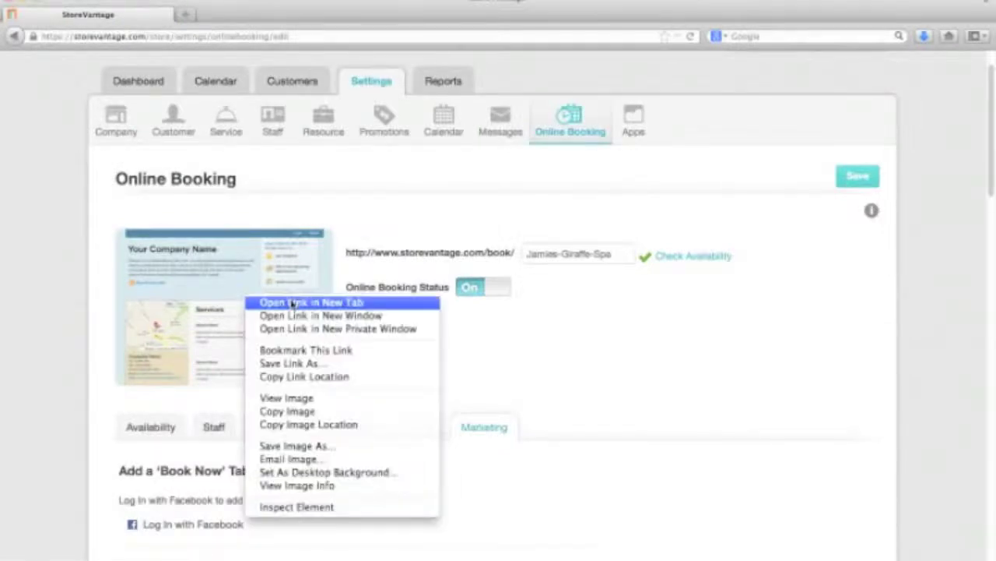
{"action": "left_click", "coordinate": [295, 302]}
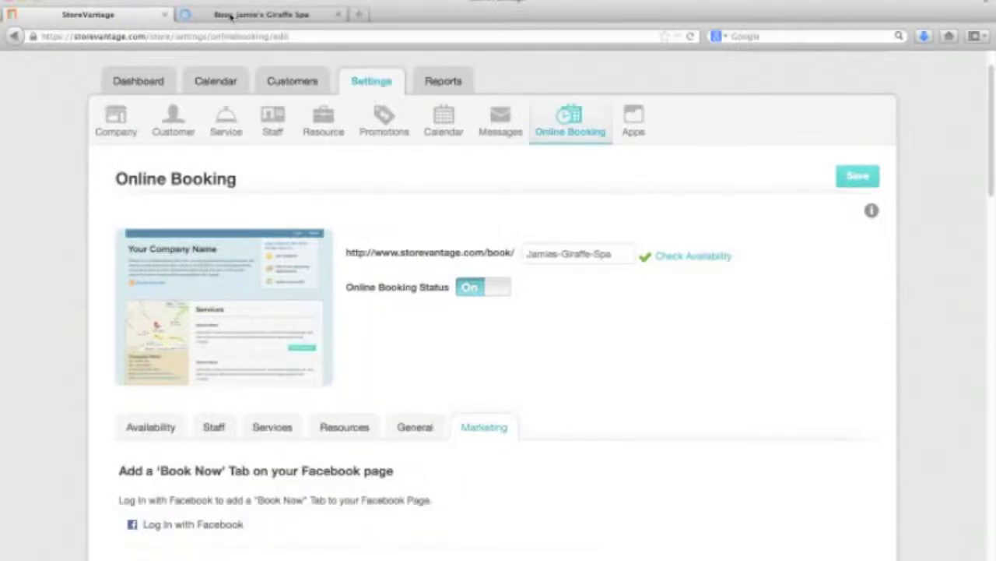
Step: Switch to the Book: Jamie's Giraffe Spa tab and review its services, location and opening hours
{"action": "left_click", "coordinate": [231, 15]}
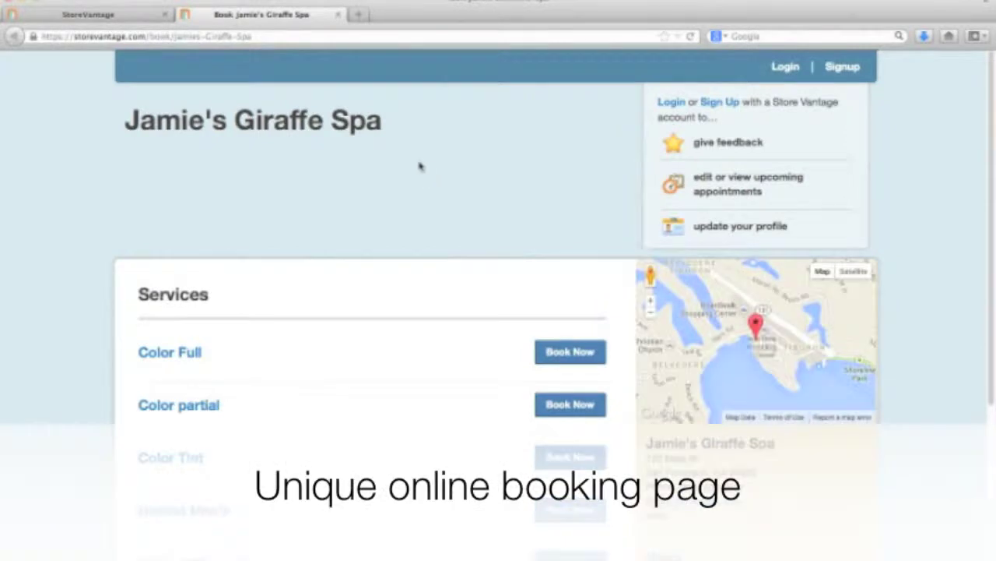
{"action": "left_click_drag", "start_coordinate": [126, 119], "coordinate": [407, 127]}
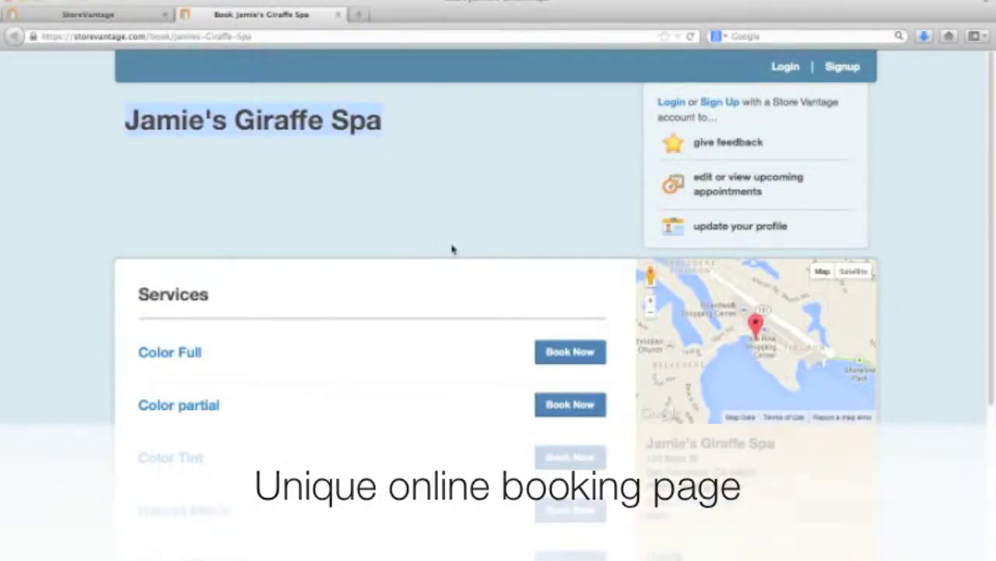
{"action": "scroll", "coordinate": [452, 249], "scroll_direction": "down", "scroll_amount": 4}
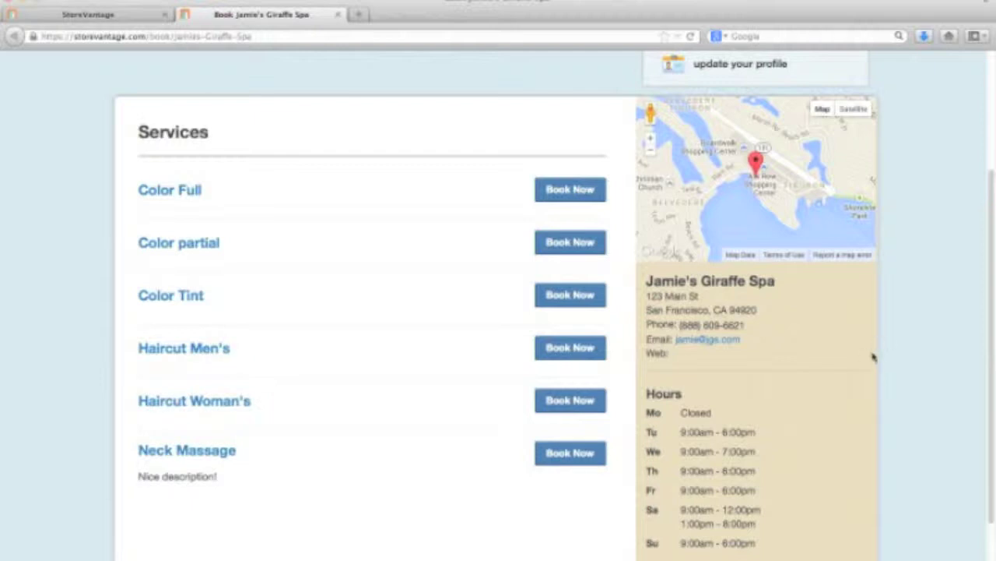
{"action": "scroll", "coordinate": [896, 364], "scroll_direction": "down", "scroll_amount": 1}
{"action": "scroll", "coordinate": [896, 366], "scroll_direction": "up", "scroll_amount": 3}
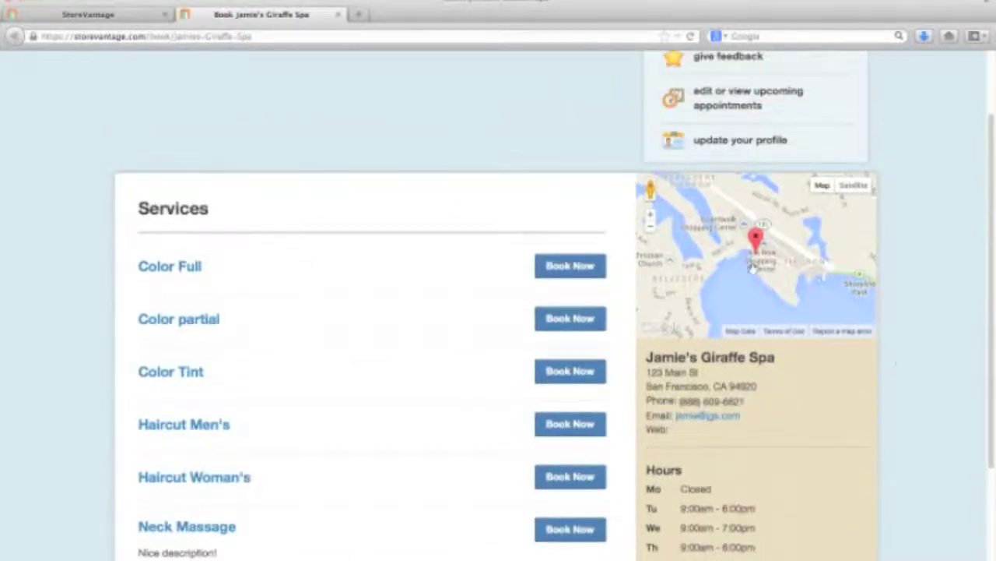
{"action": "scroll", "coordinate": [905, 349], "scroll_direction": "up", "scroll_amount": 1}
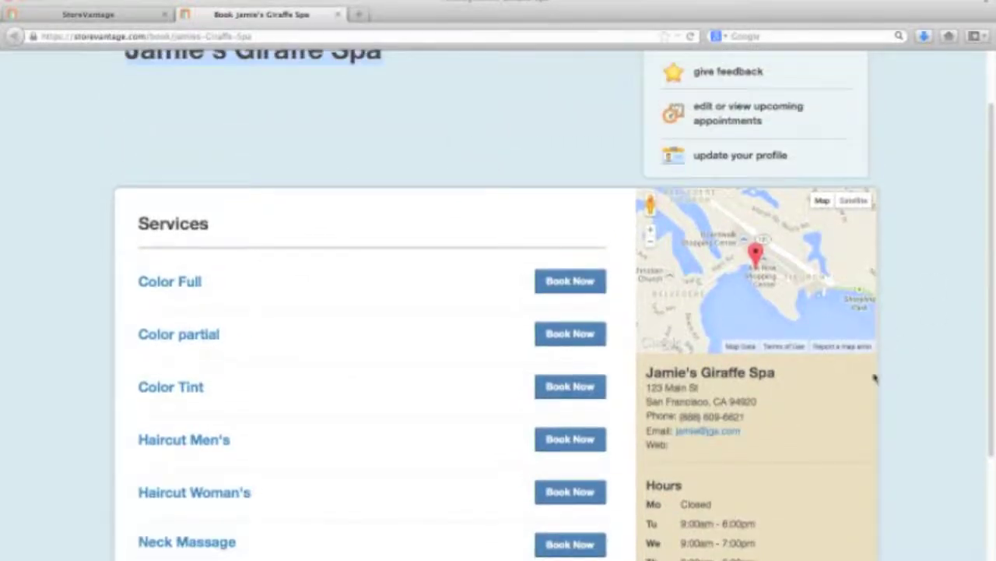
{"action": "scroll", "coordinate": [874, 376], "scroll_direction": "down", "scroll_amount": 2}
{"action": "scroll", "coordinate": [838, 402], "scroll_direction": "down", "scroll_amount": 2}
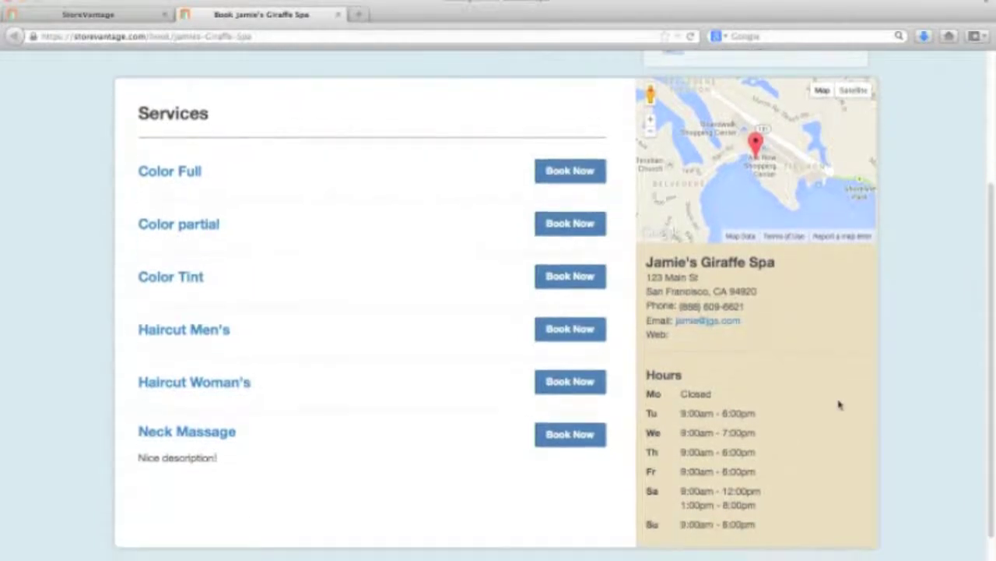
{"action": "scroll", "coordinate": [911, 392], "scroll_direction": "up", "scroll_amount": 5}
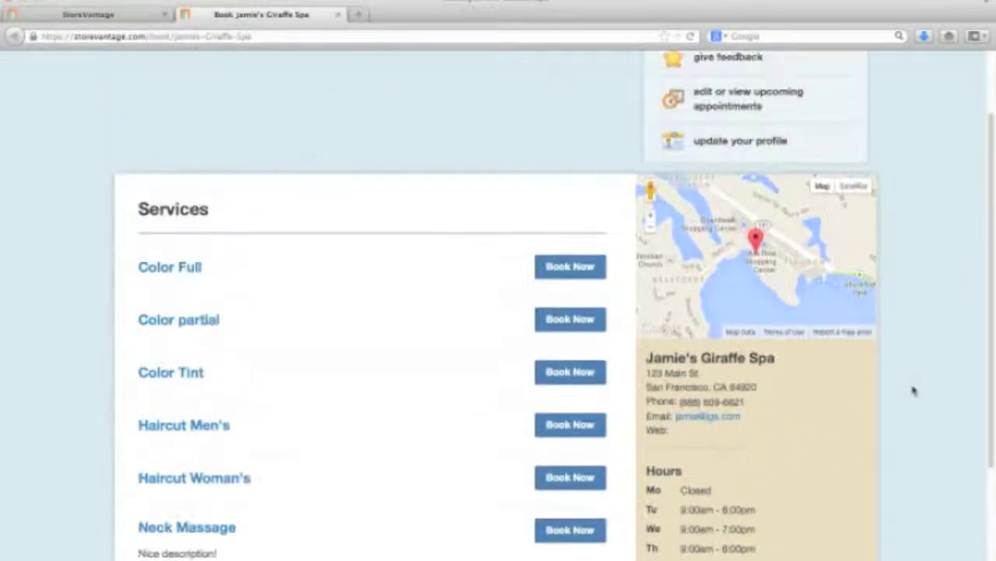
{"action": "scroll", "coordinate": [914, 391], "scroll_direction": "up", "scroll_amount": 1}
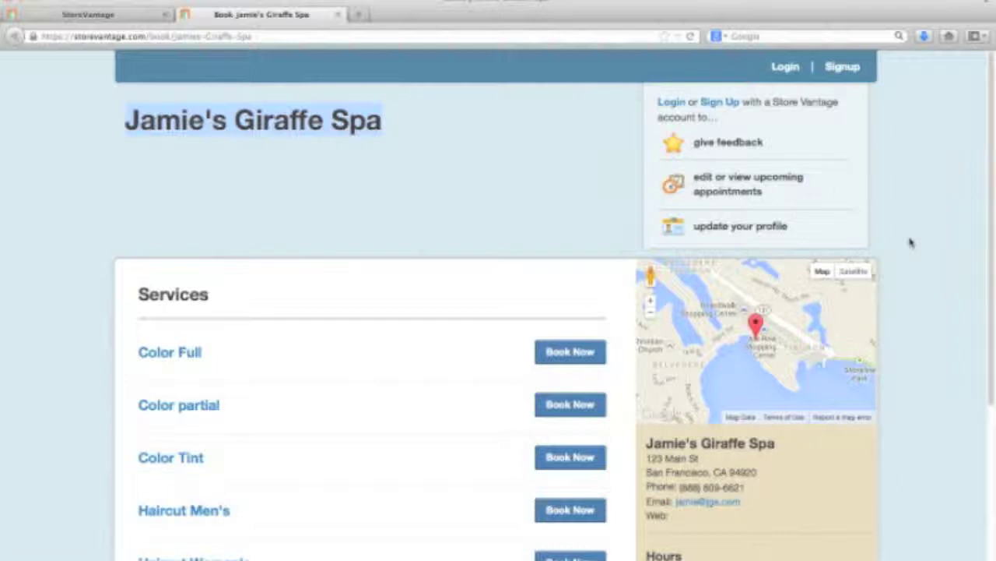
{"action": "scroll", "coordinate": [911, 243], "scroll_direction": "down", "scroll_amount": 5}
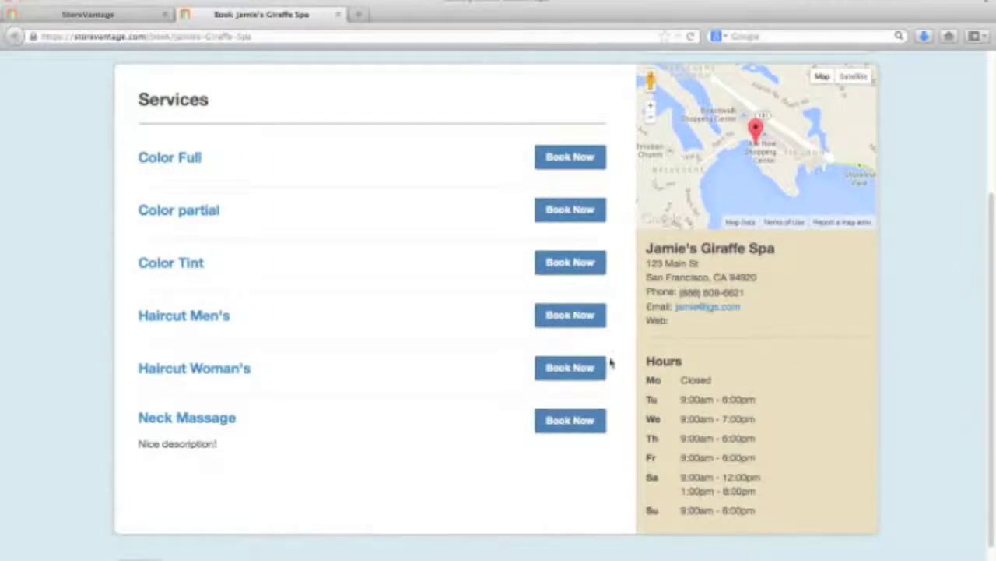
Step: Book an $80.00 Neck Massage for Tue Aug 20, 2013 at 11:00am and continue
{"action": "left_click", "coordinate": [584, 420]}
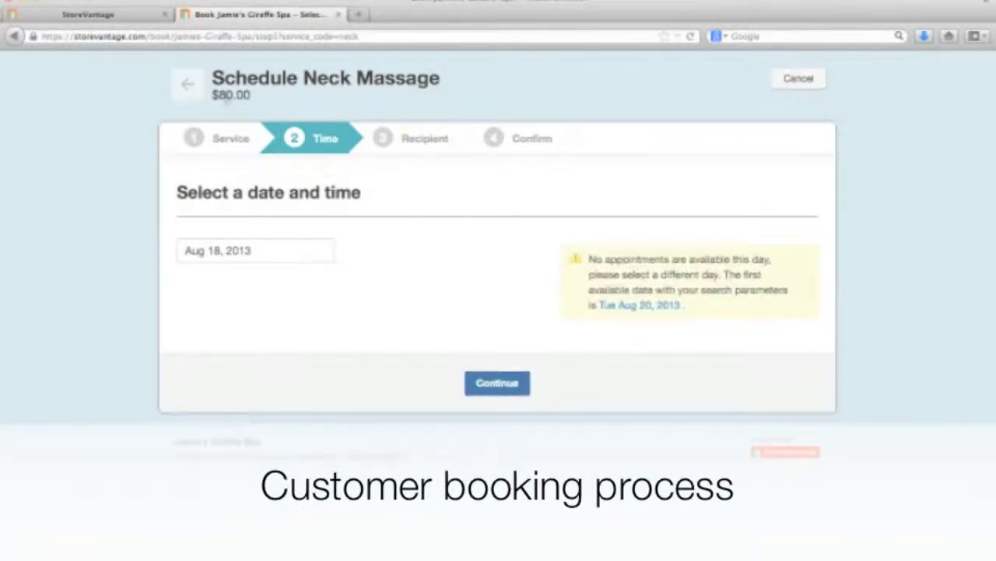
{"action": "double_click", "coordinate": [265, 99]}
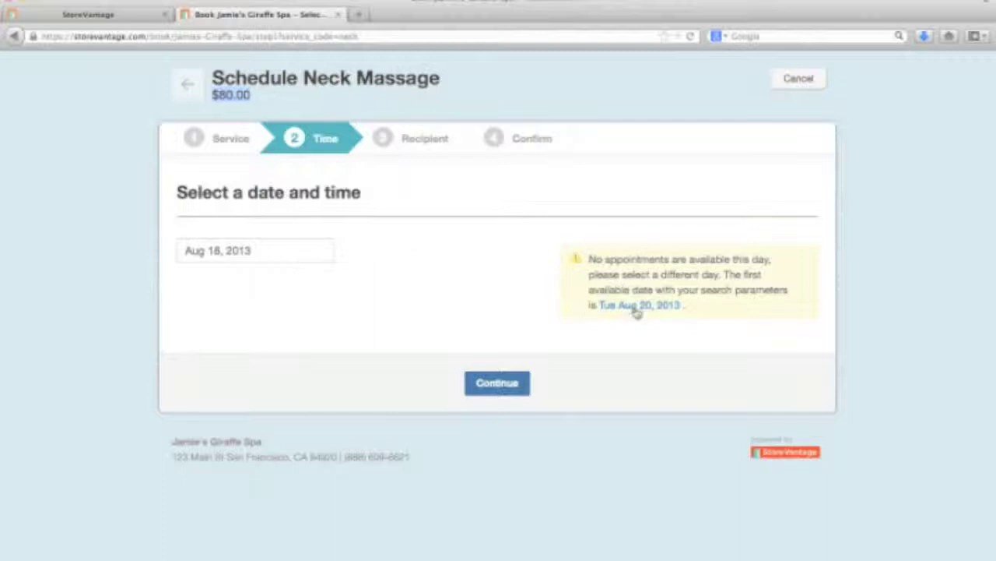
{"action": "left_click", "coordinate": [635, 308]}
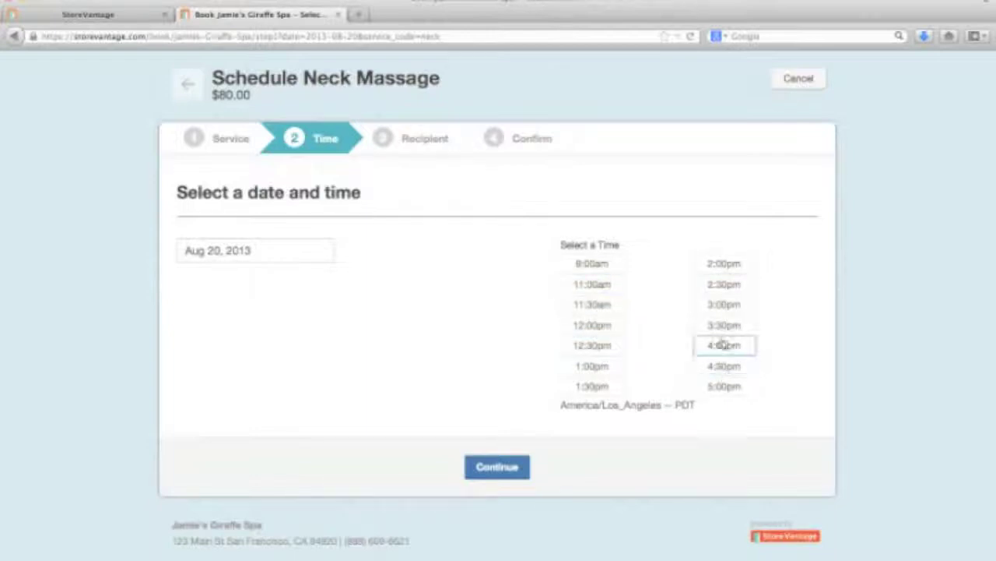
{"action": "left_click", "coordinate": [596, 289]}
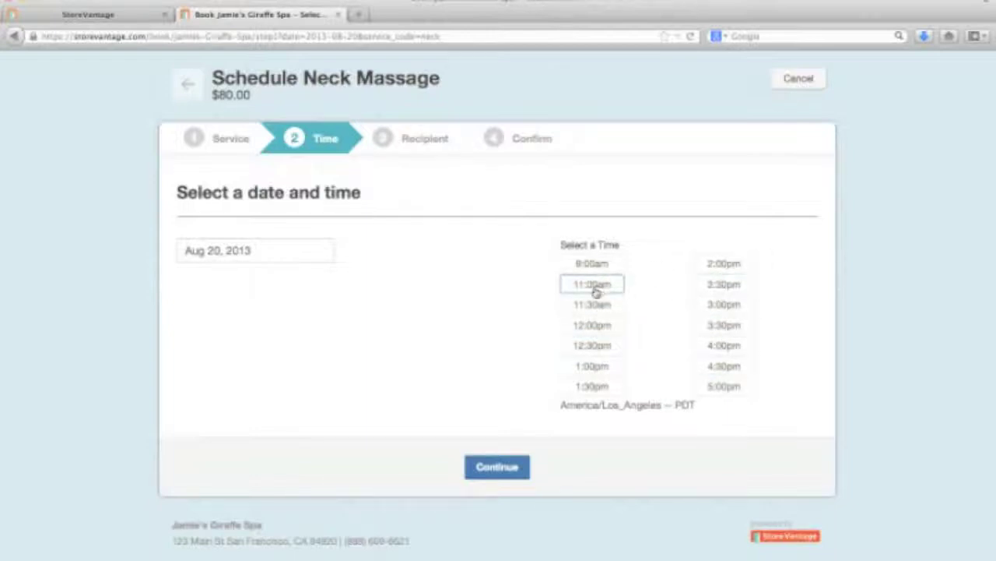
{"action": "left_click", "coordinate": [499, 467]}
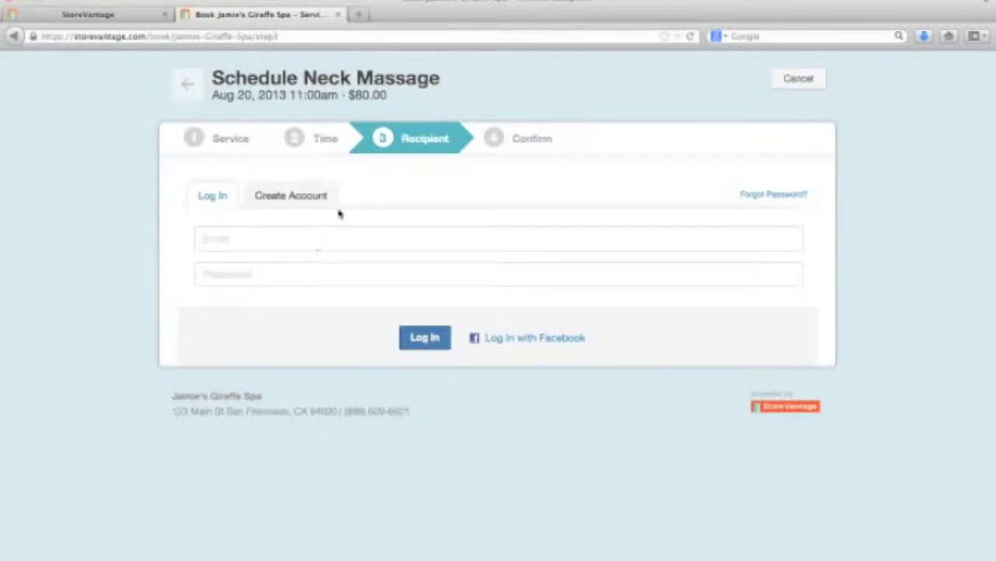
Step: Create a customer account with the test customer's first and last name, e-mail, password and phone number
{"action": "left_click", "coordinate": [297, 196]}
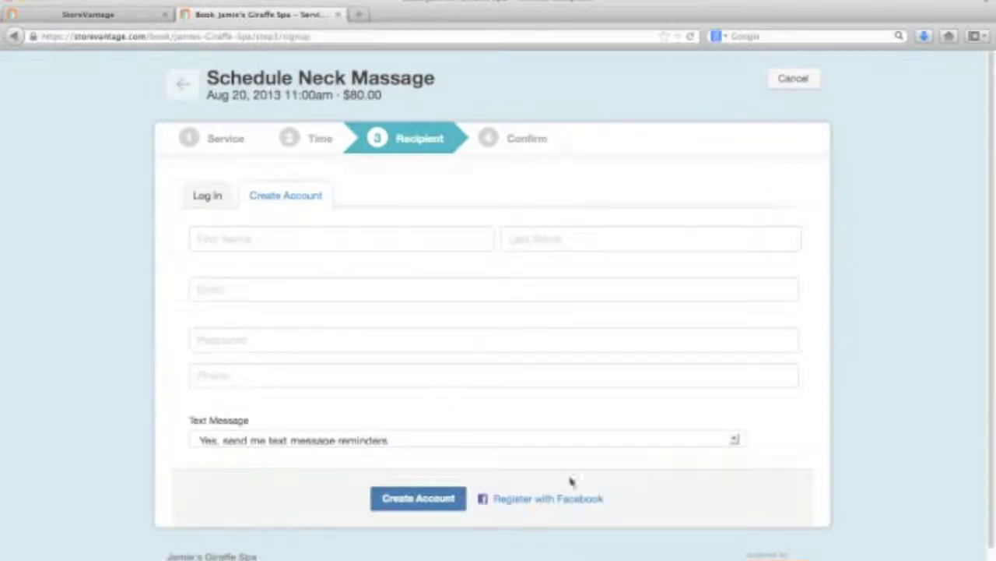
{"action": "left_click", "coordinate": [282, 237]}
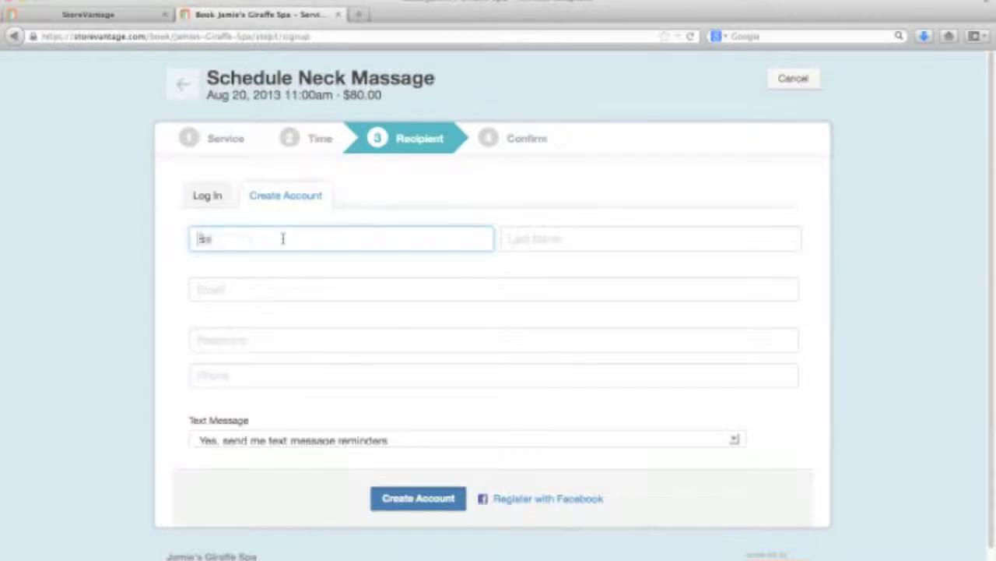
{"action": "key", "text": "Tab"}
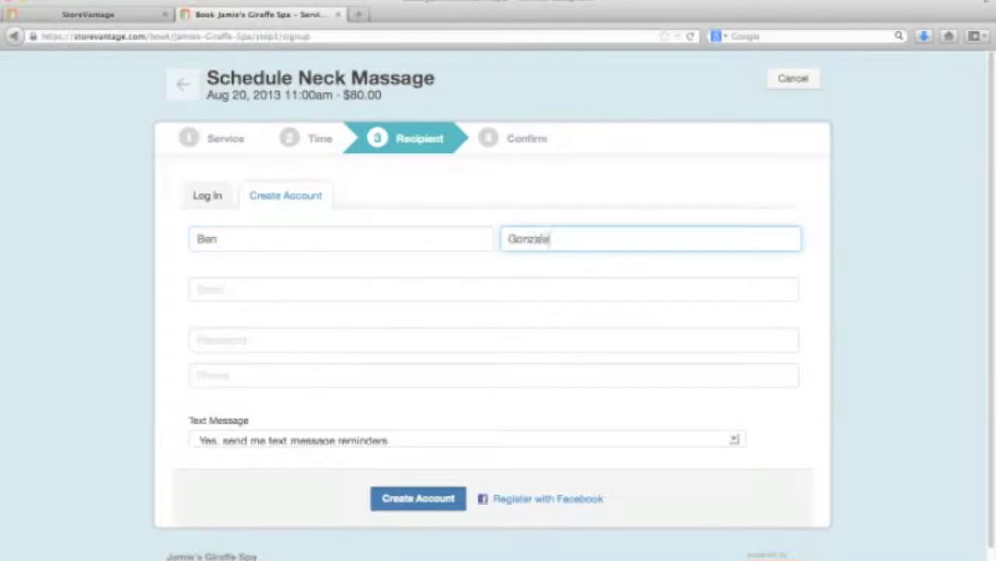
{"action": "key", "text": "Tab"}
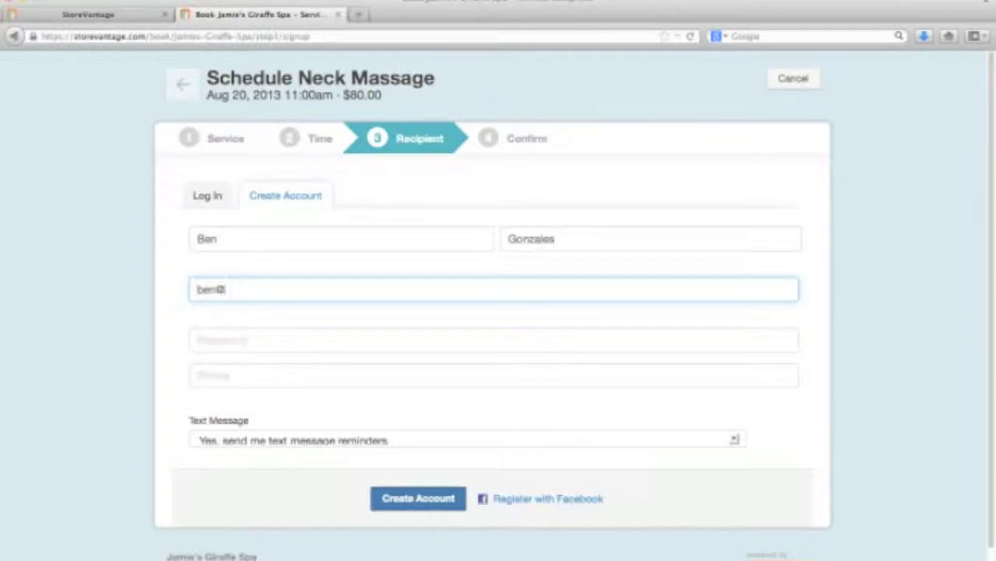
{"action": "key", "text": "Tab"}
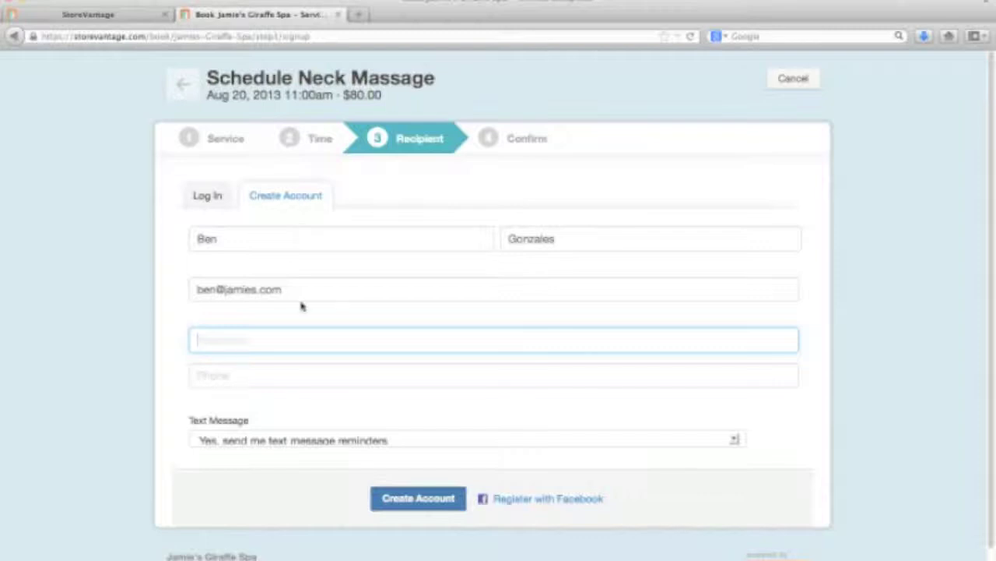
{"action": "type", "text": "******"}
{"action": "left_click", "coordinate": [260, 374]}
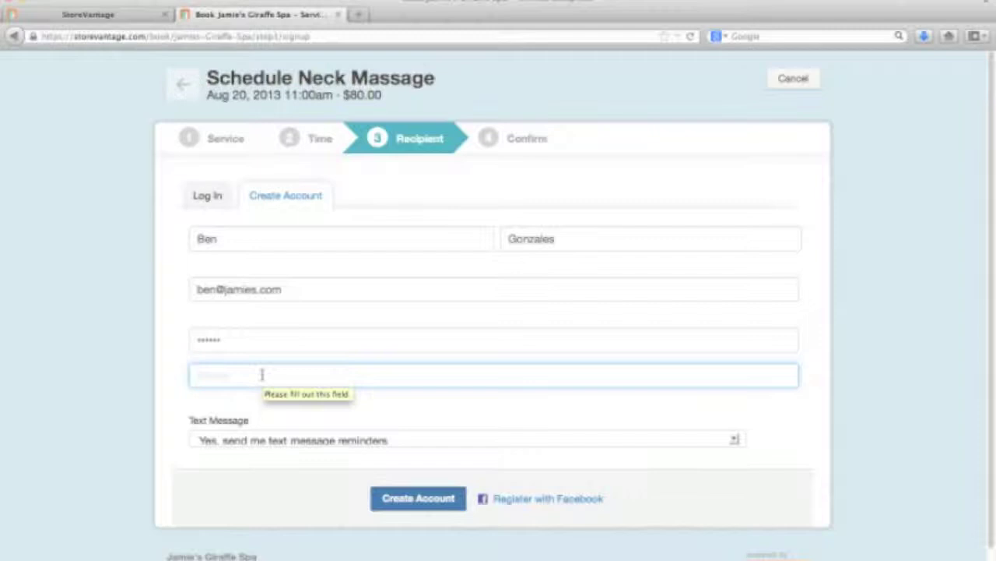
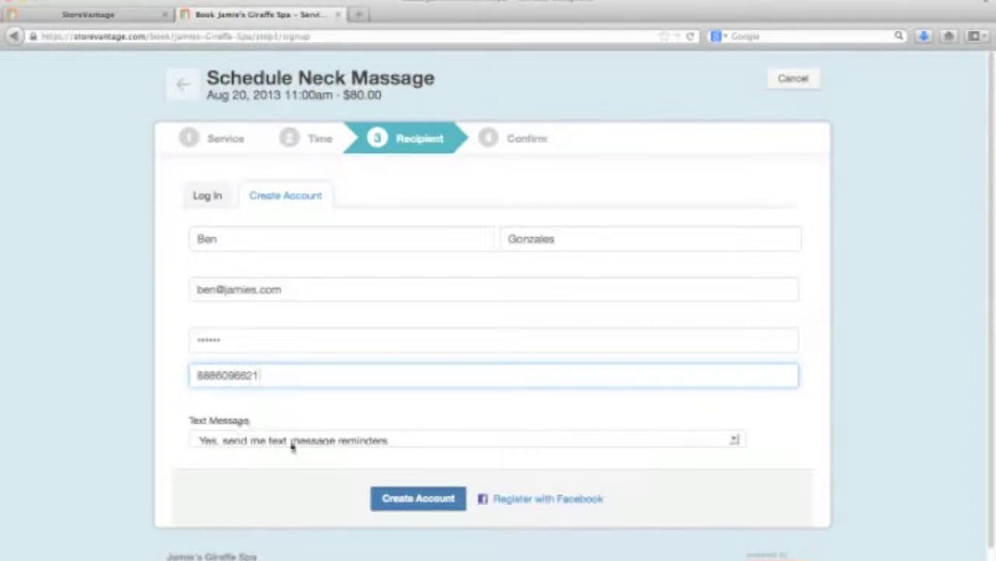
{"action": "left_click", "coordinate": [411, 502]}
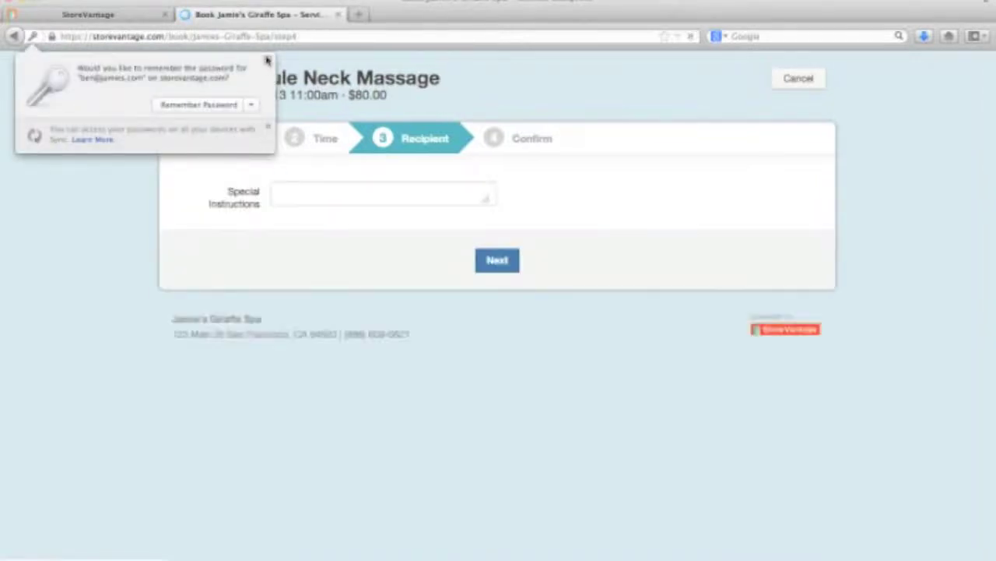
Step: Add the special instruction 'No - see you soon' and confirm the Neck Massage appointment
{"action": "left_click", "coordinate": [267, 60]}
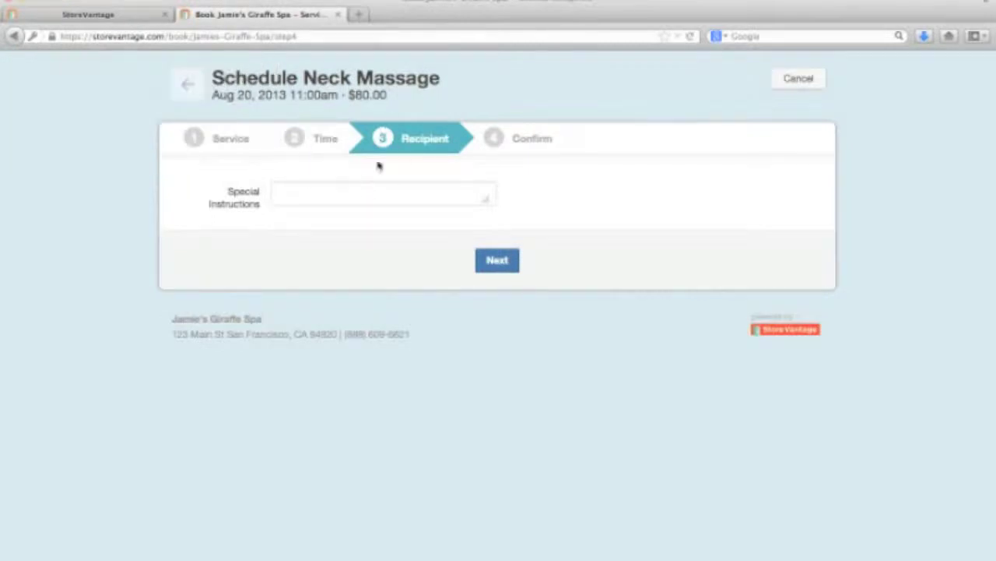
{"action": "left_click", "coordinate": [331, 193]}
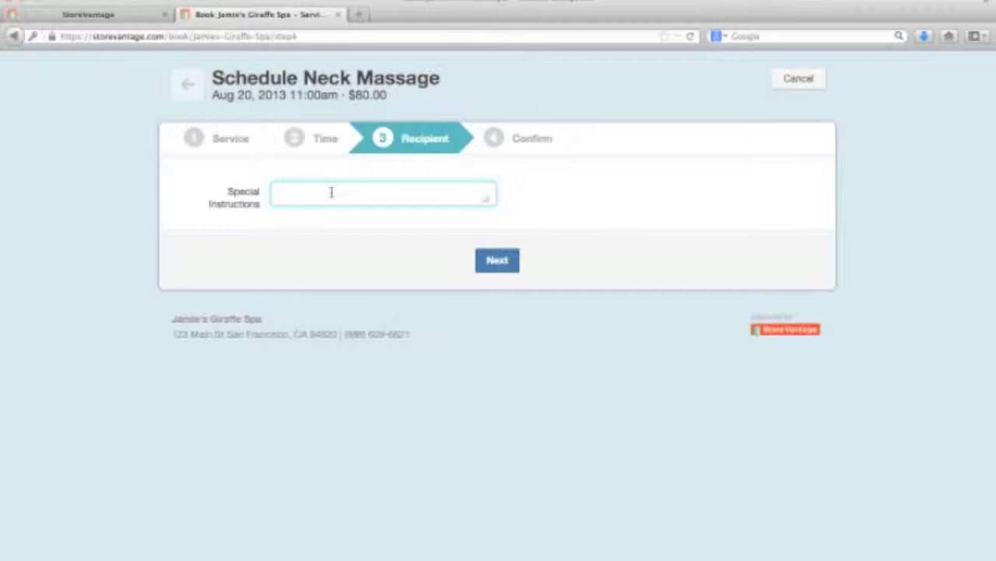
{"action": "type", "text": "No - see you seeon"}
{"action": "key", "text": "BackSpace"}
{"action": "key", "text": "BackSpace"}
{"action": "key", "text": "BackSpace"}
{"action": "key", "text": "BackSpace"}
{"action": "type", "text": "oon"}
{"action": "left_click", "coordinate": [488, 262]}
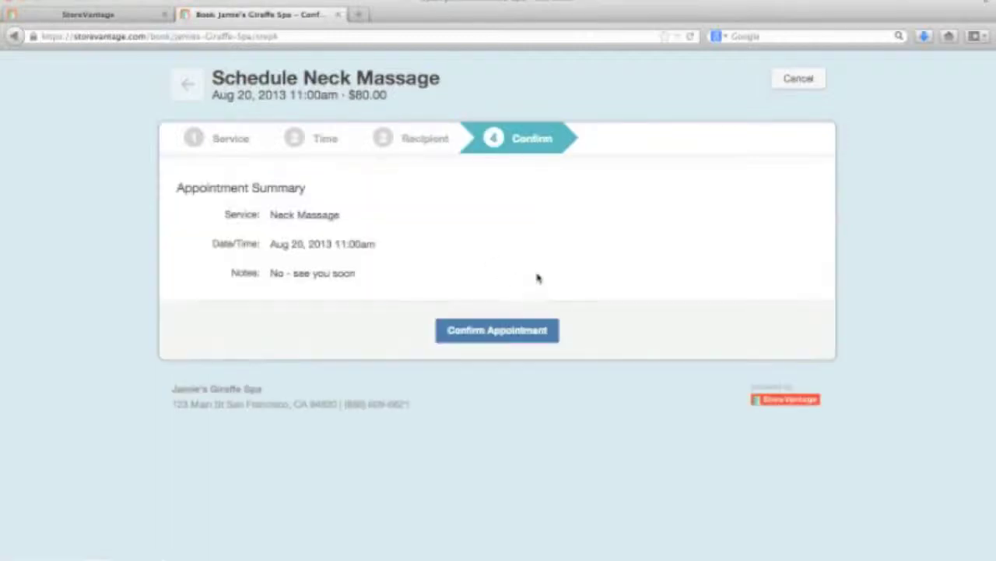
{"action": "left_click", "coordinate": [489, 330]}
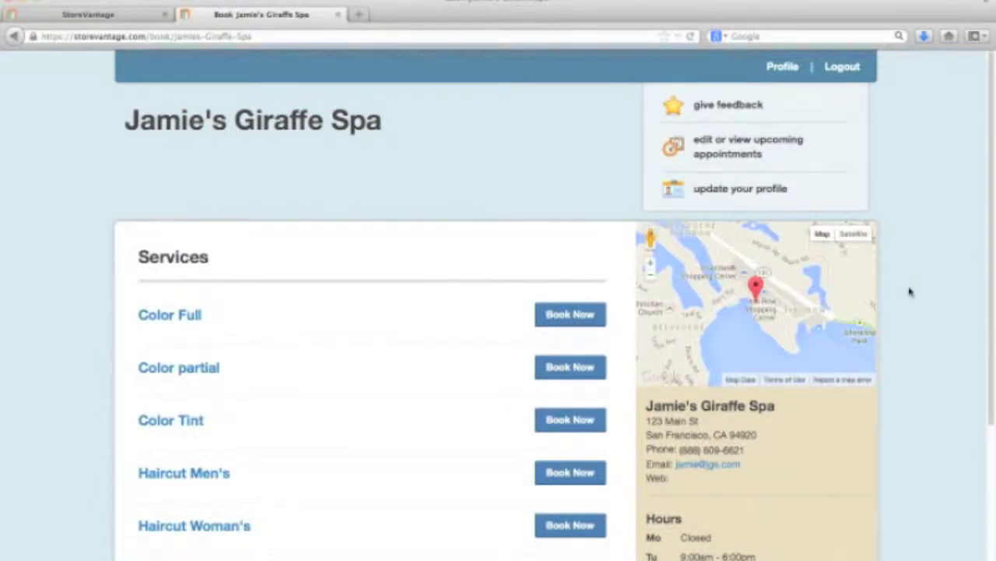
{"action": "scroll", "coordinate": [909, 291], "scroll_direction": "down", "scroll_amount": 3}
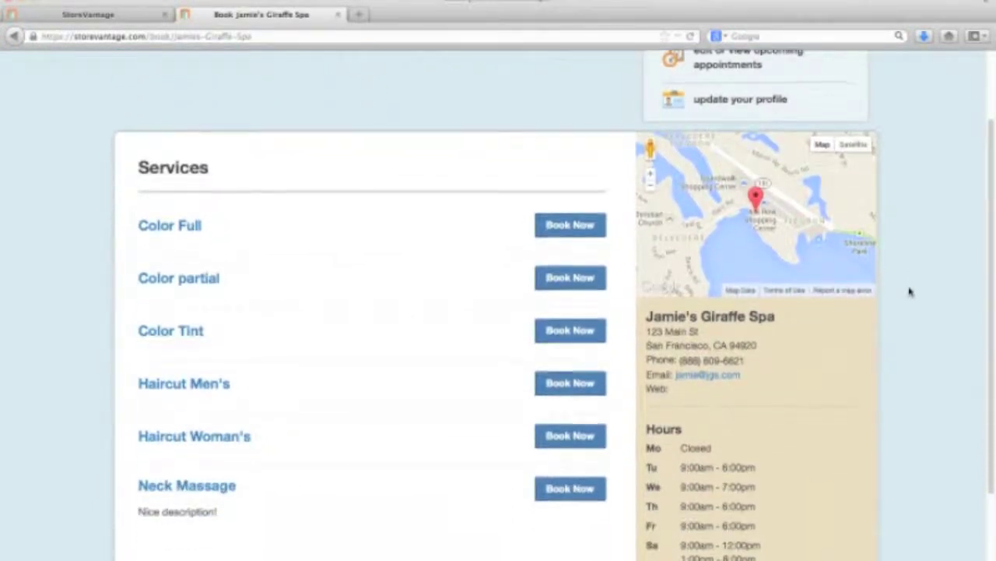
{"action": "scroll", "coordinate": [909, 291], "scroll_direction": "down", "scroll_amount": 3}
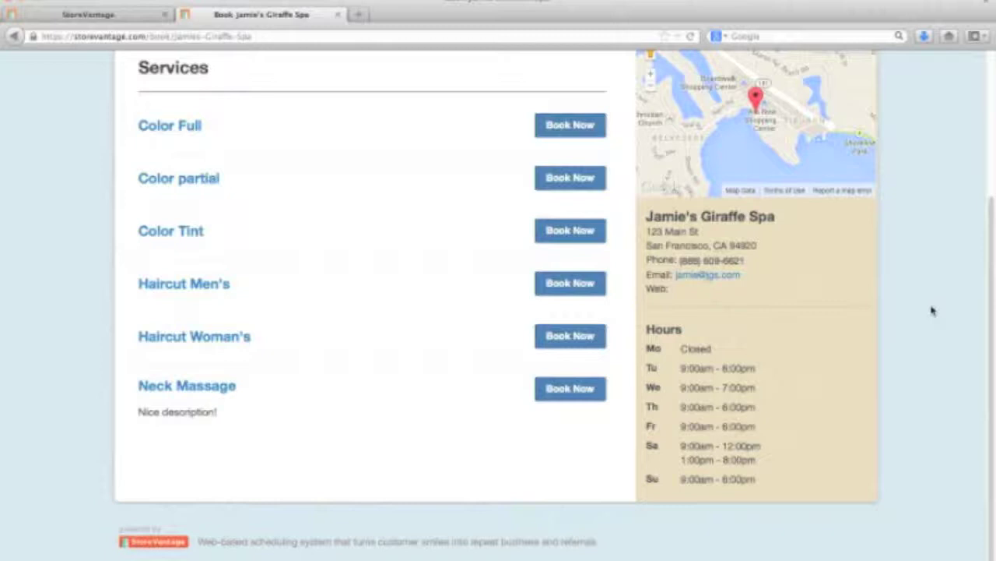
{"action": "scroll", "coordinate": [934, 348], "scroll_direction": "up", "scroll_amount": 3}
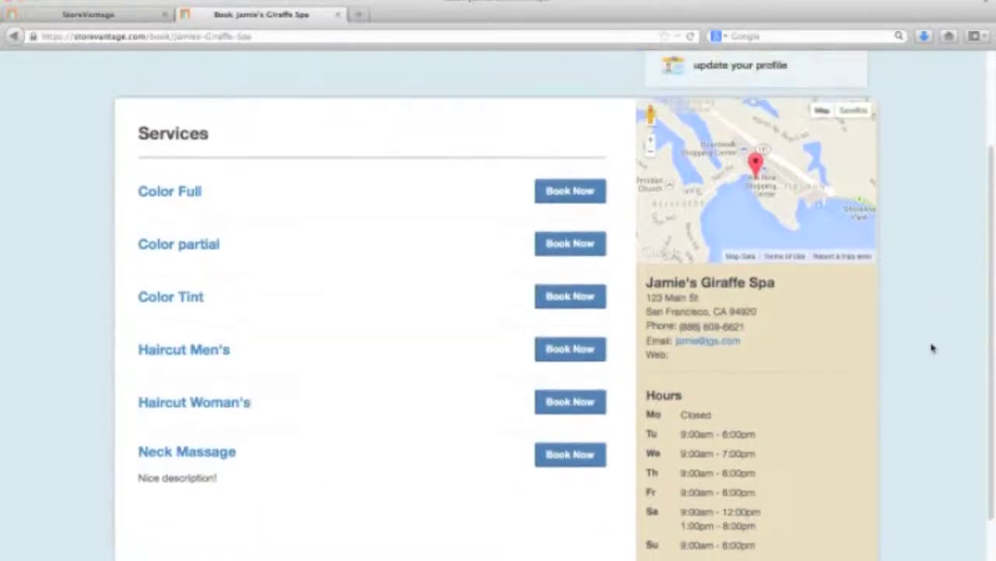
{"action": "scroll", "coordinate": [934, 348], "scroll_direction": "up", "scroll_amount": 2}
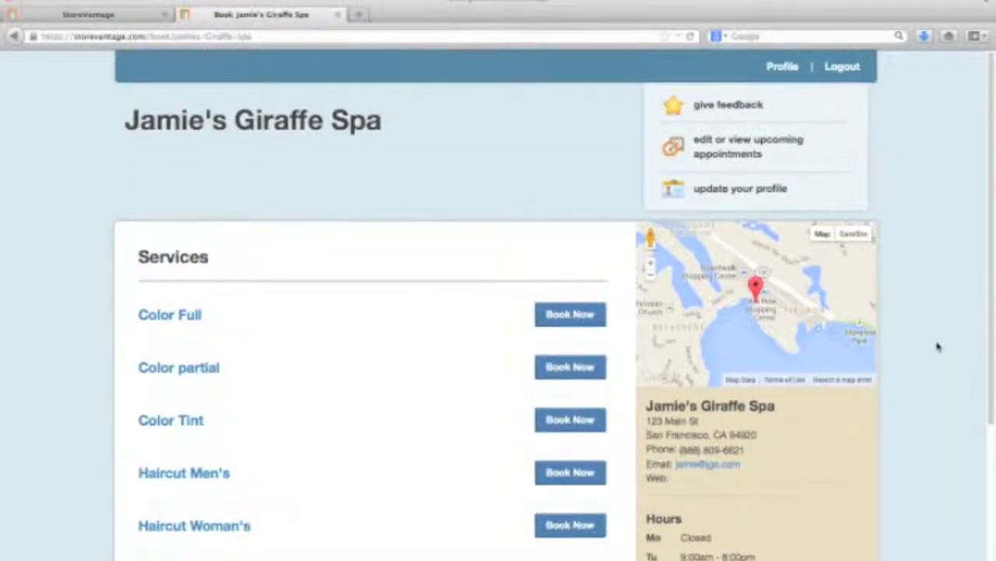
{"action": "scroll", "coordinate": [935, 347], "scroll_direction": "down", "scroll_amount": 1}
{"action": "scroll", "coordinate": [936, 346], "scroll_direction": "up", "scroll_amount": 1}
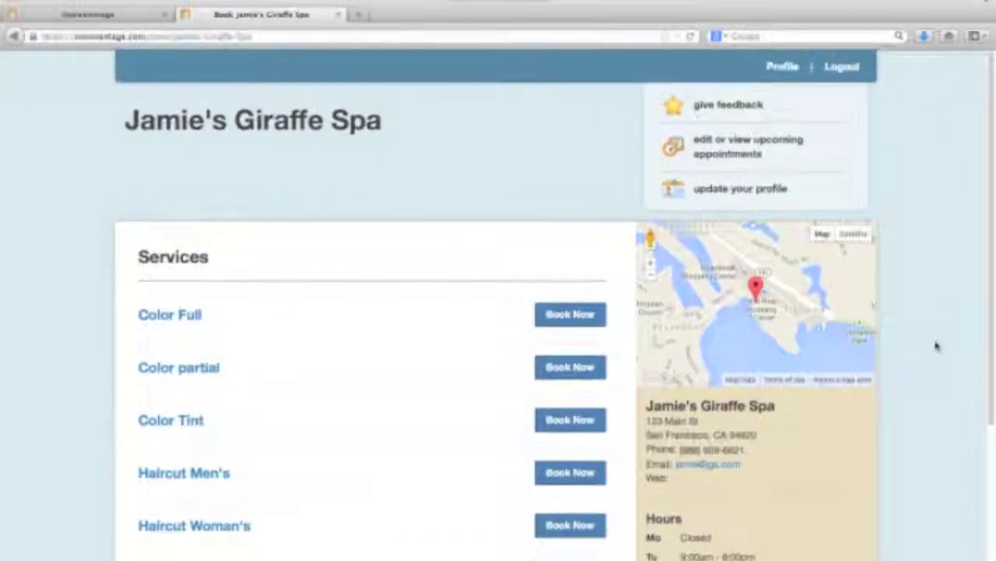
{"action": "scroll", "coordinate": [927, 347], "scroll_direction": "down", "scroll_amount": 4}
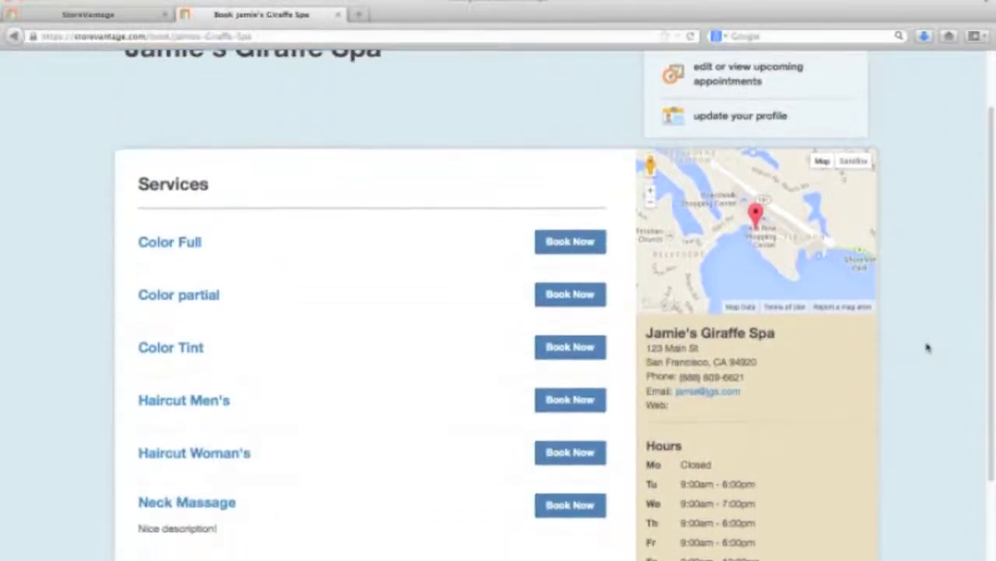
{"action": "scroll", "coordinate": [927, 347], "scroll_direction": "up", "scroll_amount": 4}
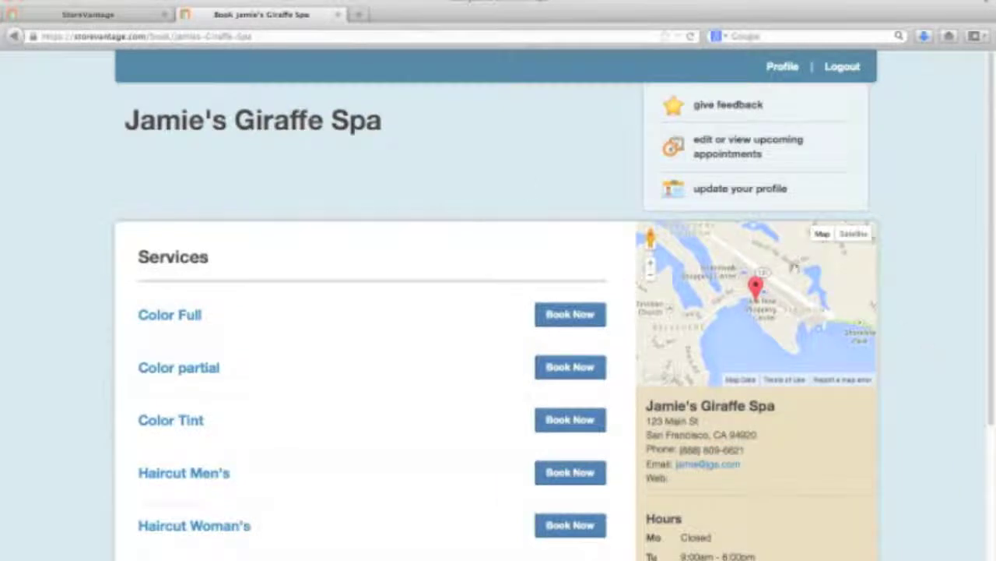
Step: Return to the StoreVantage admin tab showing Settings > Online Booking
{"action": "left_click", "coordinate": [112, 18]}
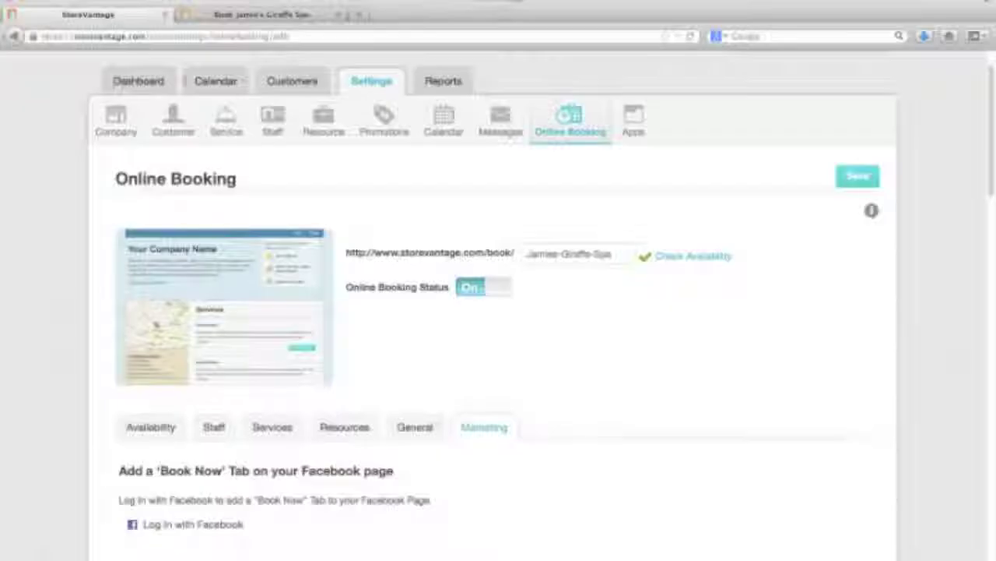